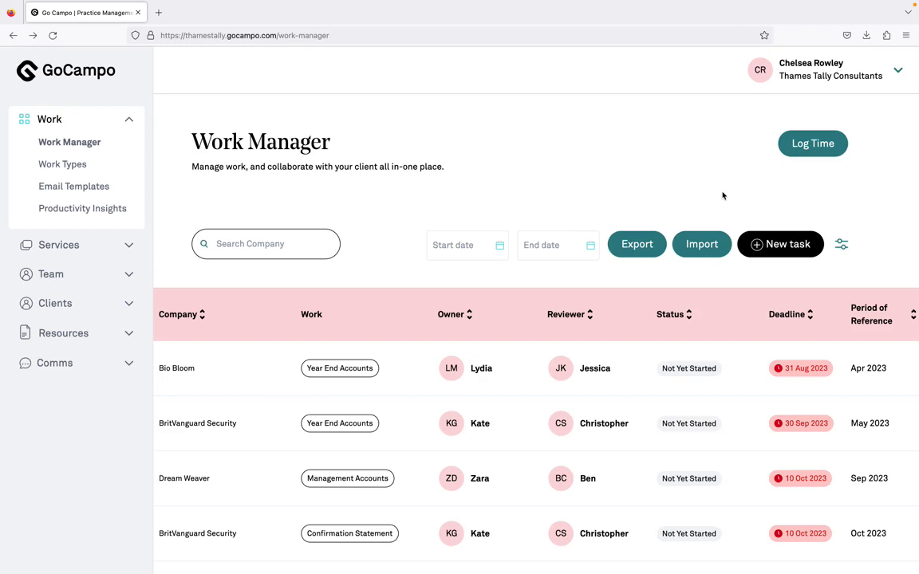
# Create a work type named Bank Holidays with status Live, marked as an internal task
pyautogui.click(63, 169)
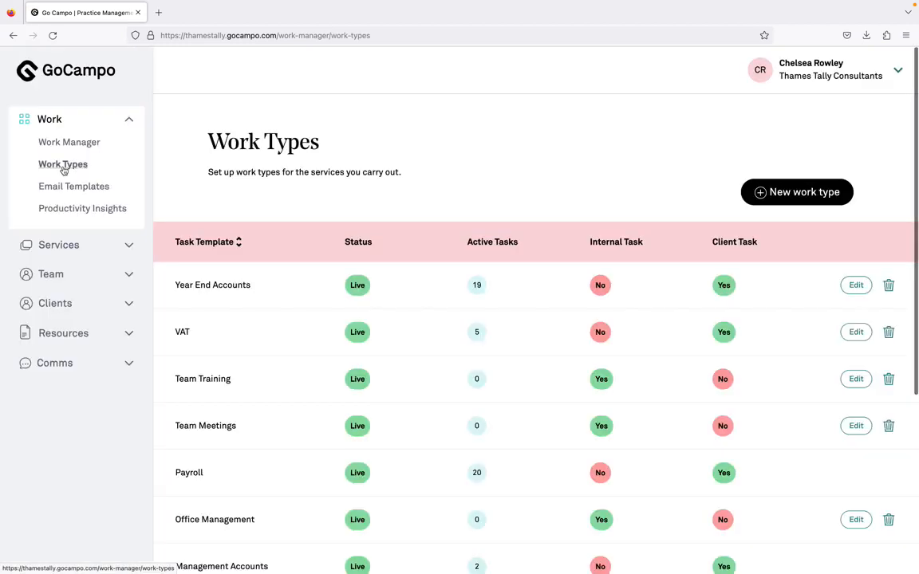
pyautogui.scroll(-1, 481, 186)
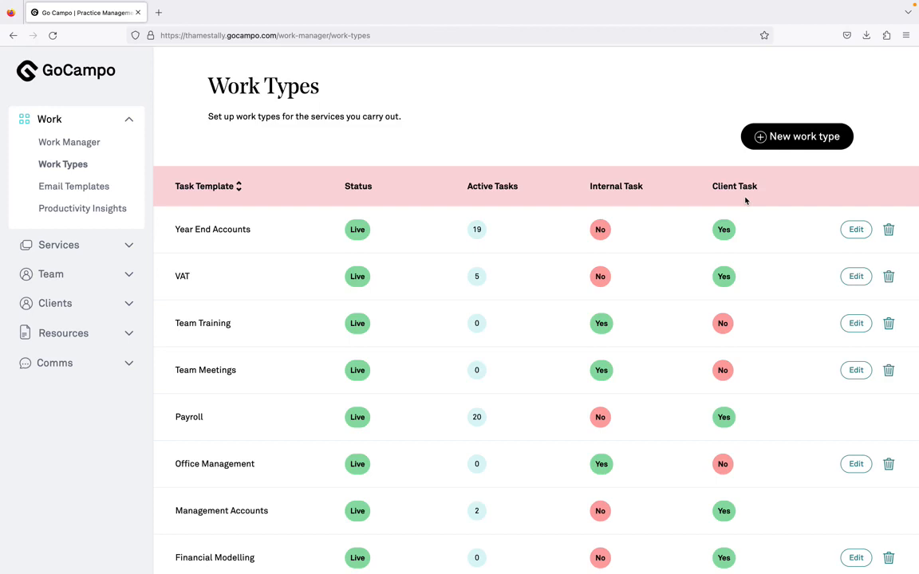
pyautogui.click(785, 146)
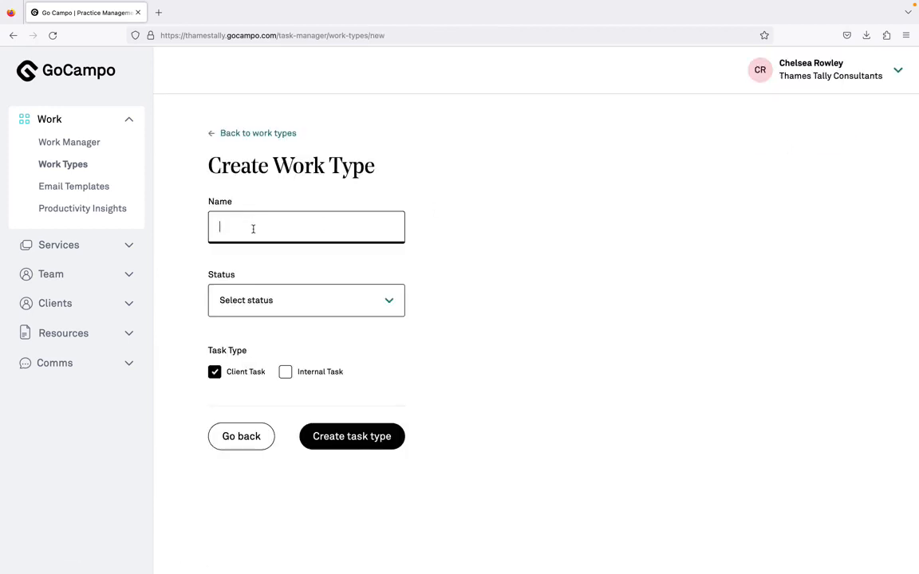
pyautogui.write('Bank Holidays')
pyautogui.click(232, 310)
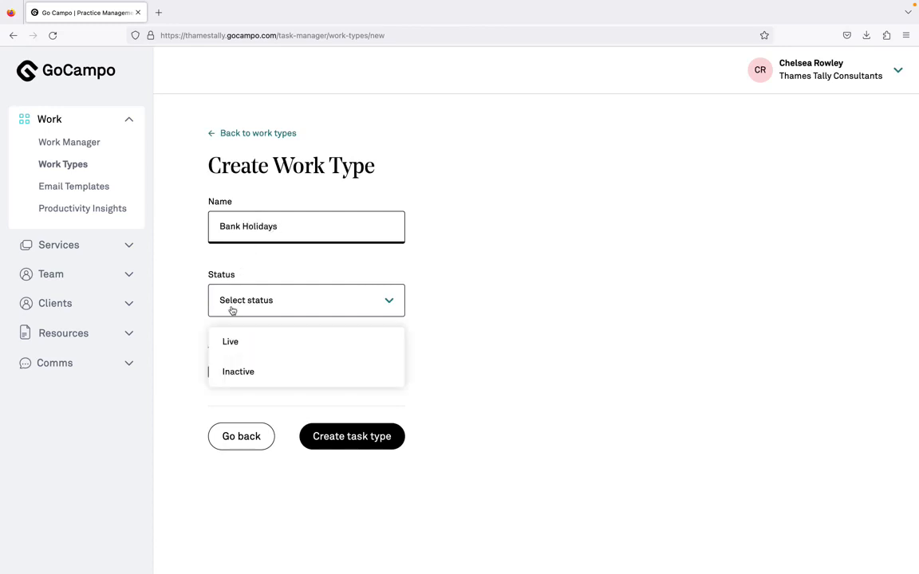
pyautogui.click(237, 351)
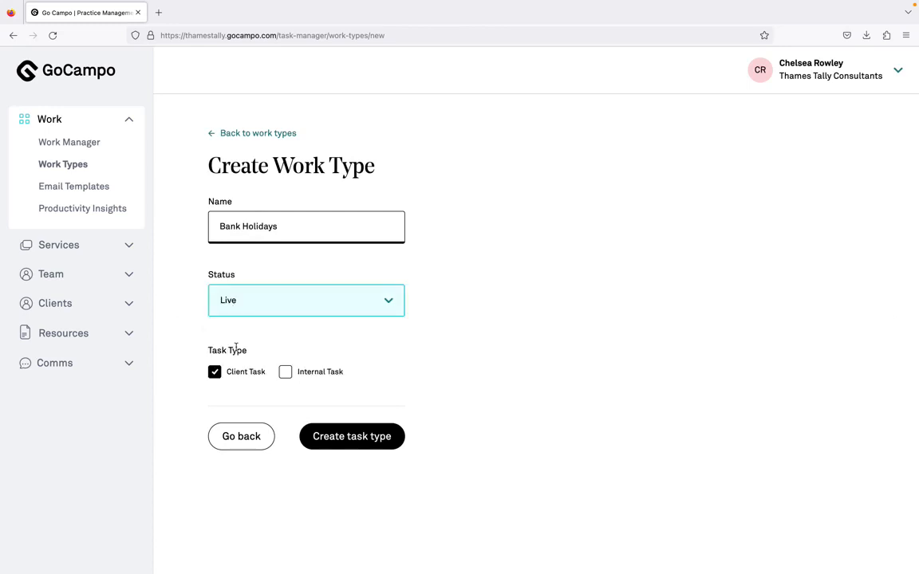
pyautogui.click(288, 376)
pyautogui.click(343, 437)
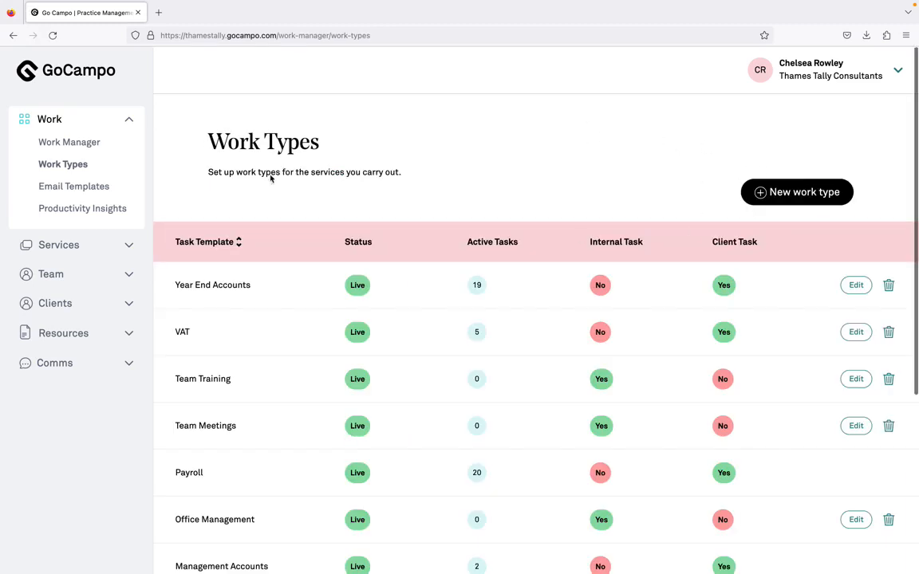
# Start a new time entry from the Work Manager and review the task types offered with no client selected
pyautogui.click(89, 145)
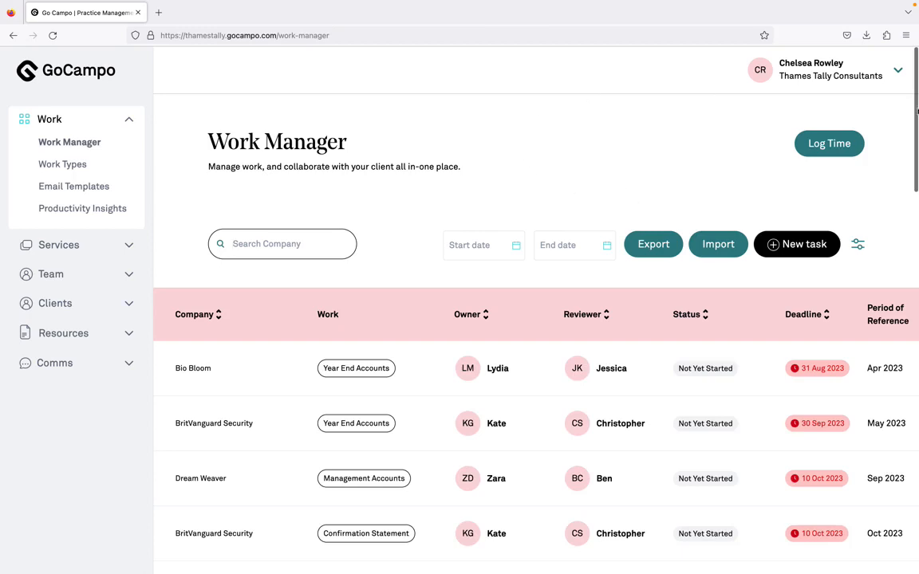
pyautogui.click(826, 148)
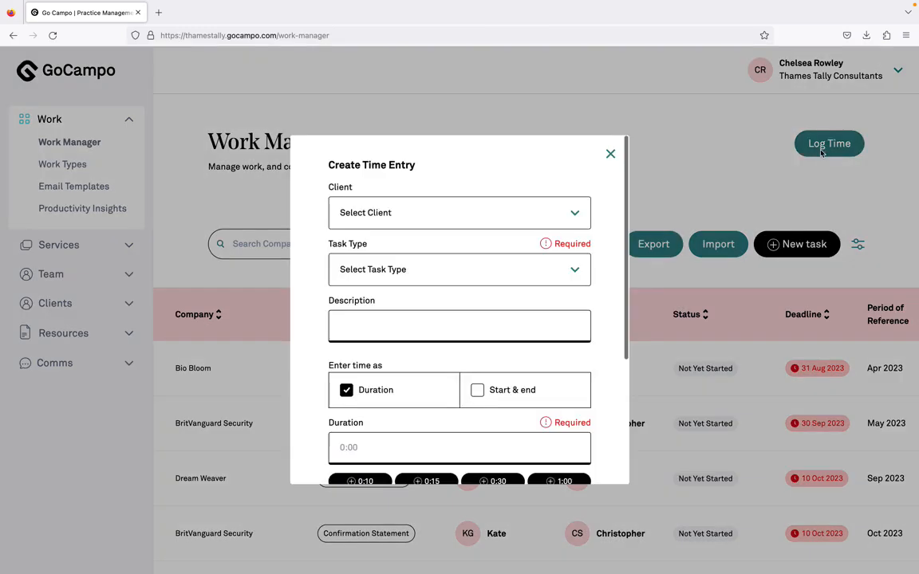
pyautogui.scroll(-1, 435, 181)
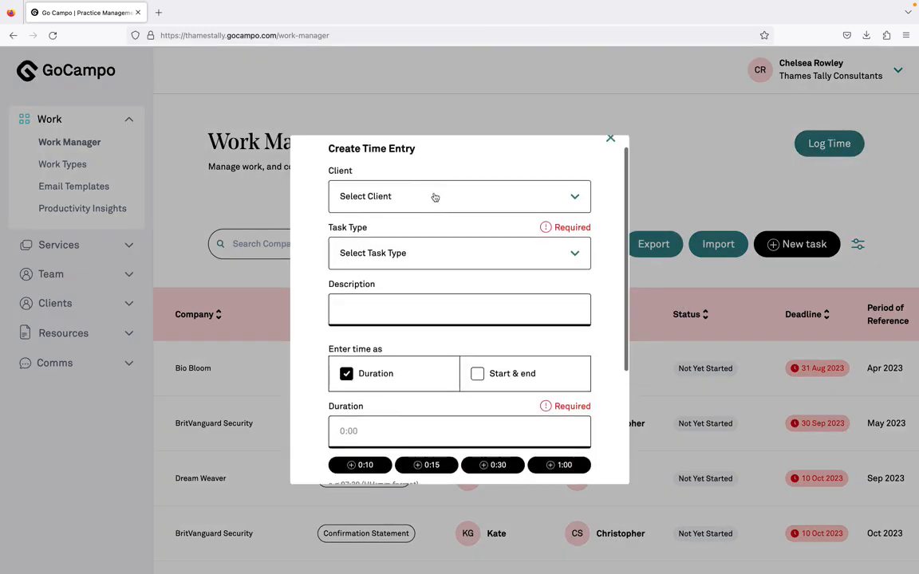
pyautogui.click(395, 255)
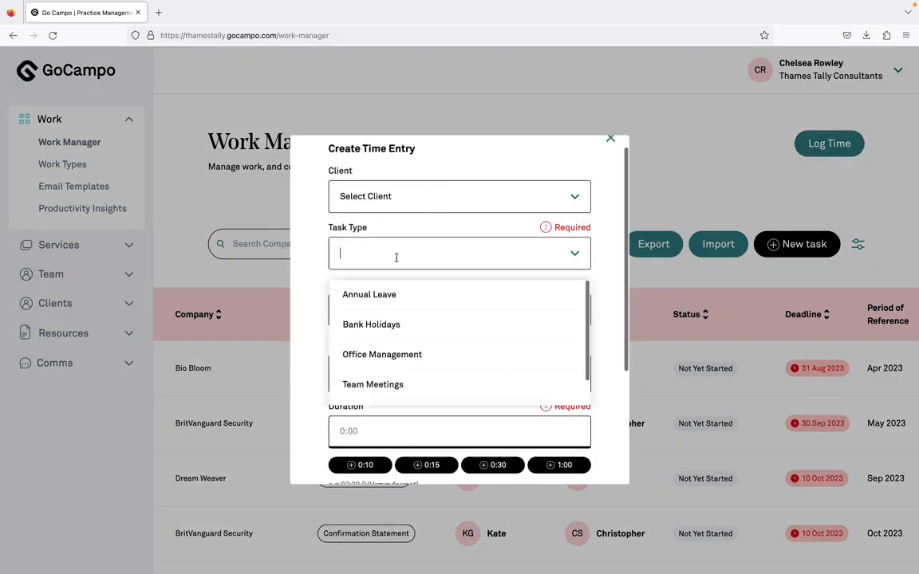
pyautogui.scroll(-1, 403, 295)
pyautogui.scroll(-1, 414, 336)
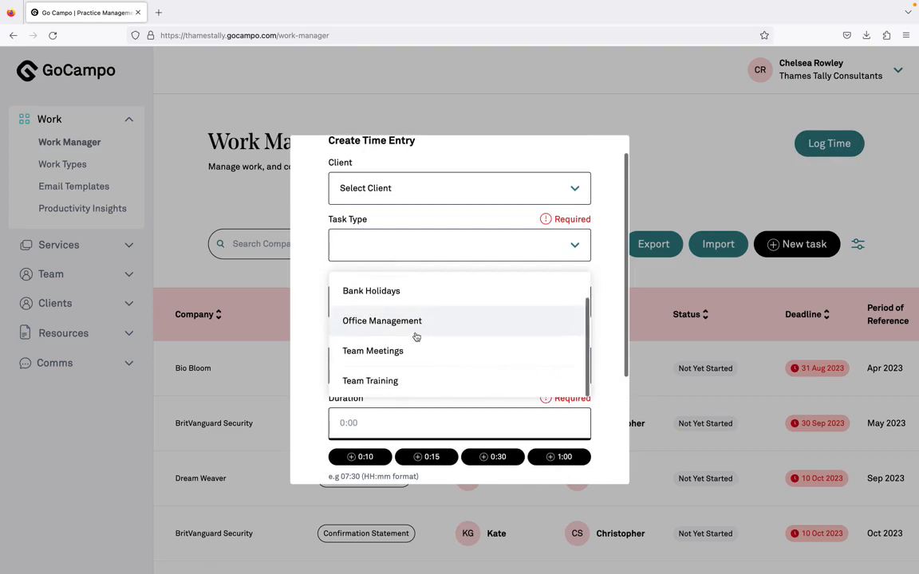
pyautogui.scroll(1, 415, 337)
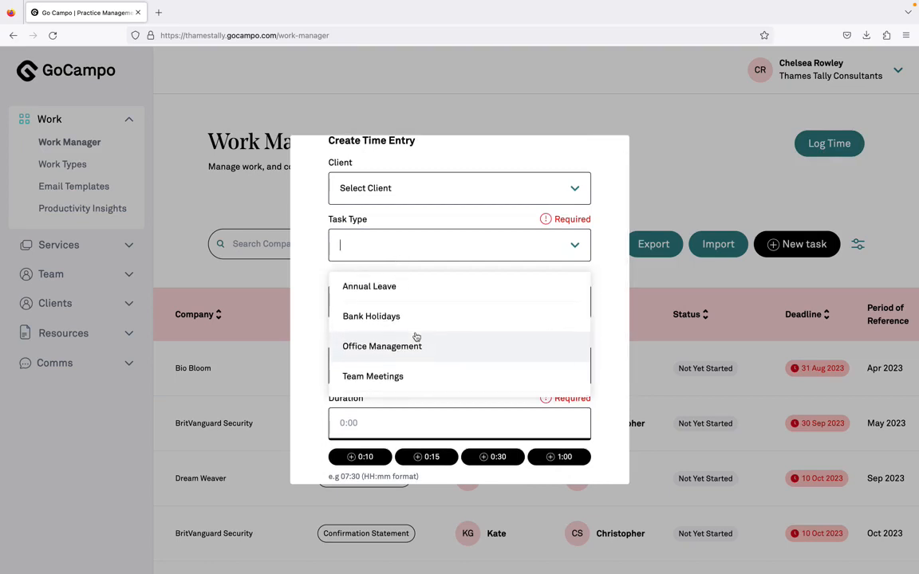
# Set the time entry's client to BritVanguard Security and its task type to Bookkeeping
pyautogui.click(431, 185)
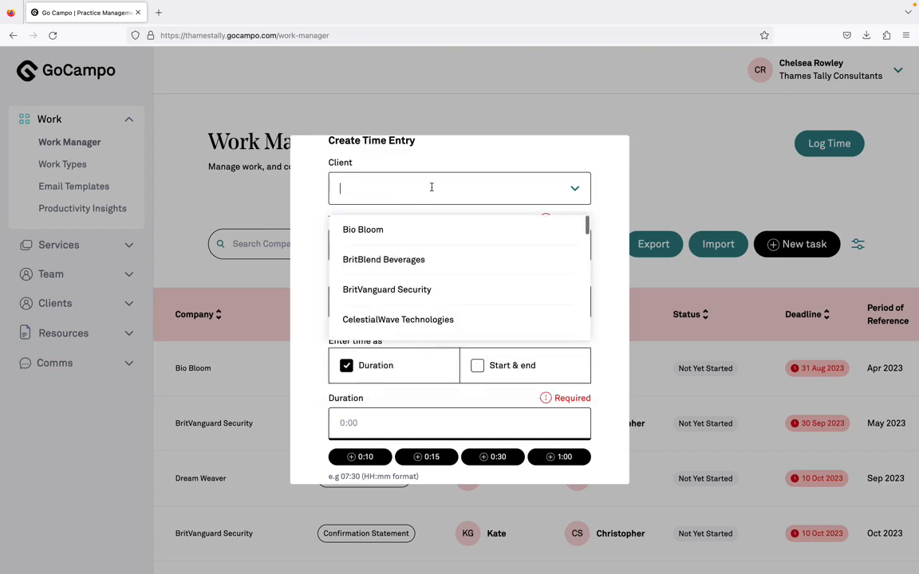
pyautogui.click(445, 302)
pyautogui.click(431, 248)
pyautogui.scroll(-1, 434, 356)
pyautogui.scroll(-2, 435, 355)
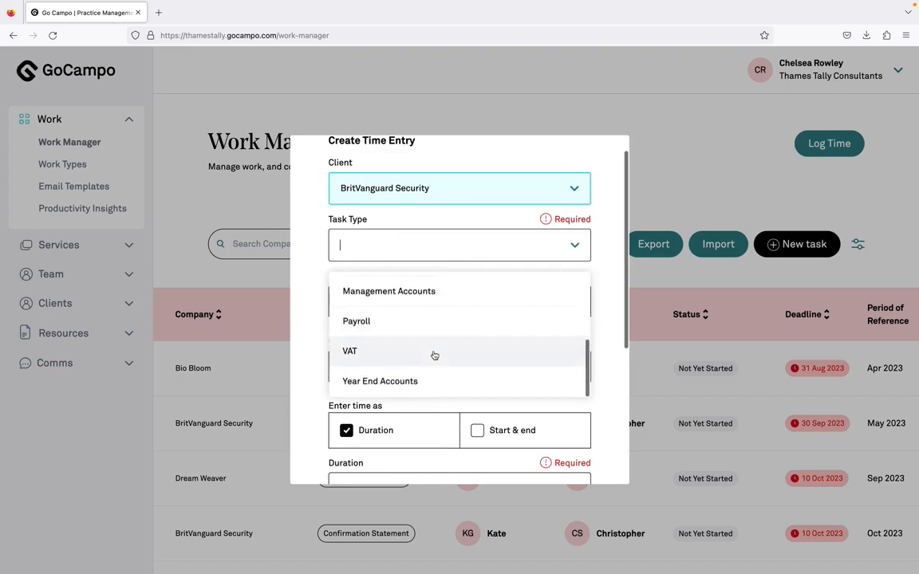
pyautogui.scroll(3, 433, 355)
pyautogui.click(318, 300)
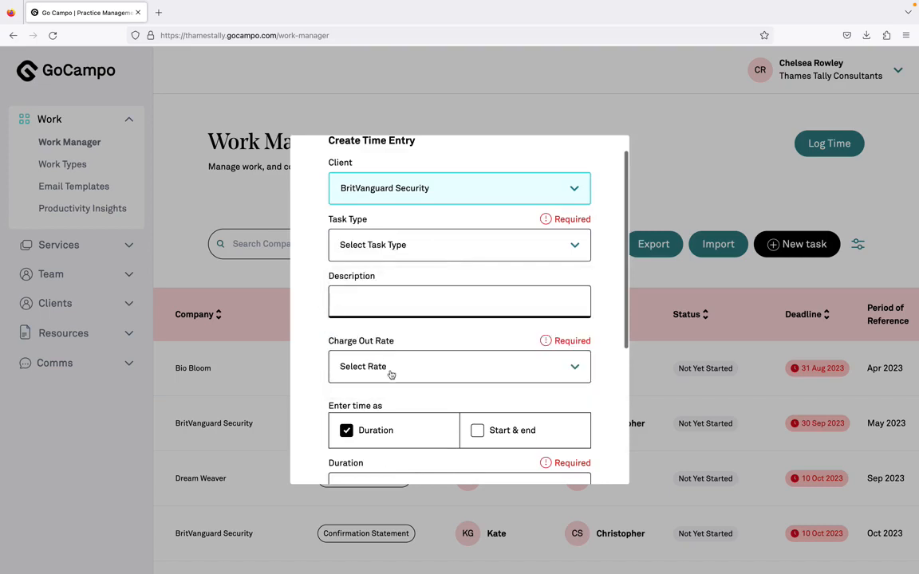
pyautogui.scroll(-1, 392, 368)
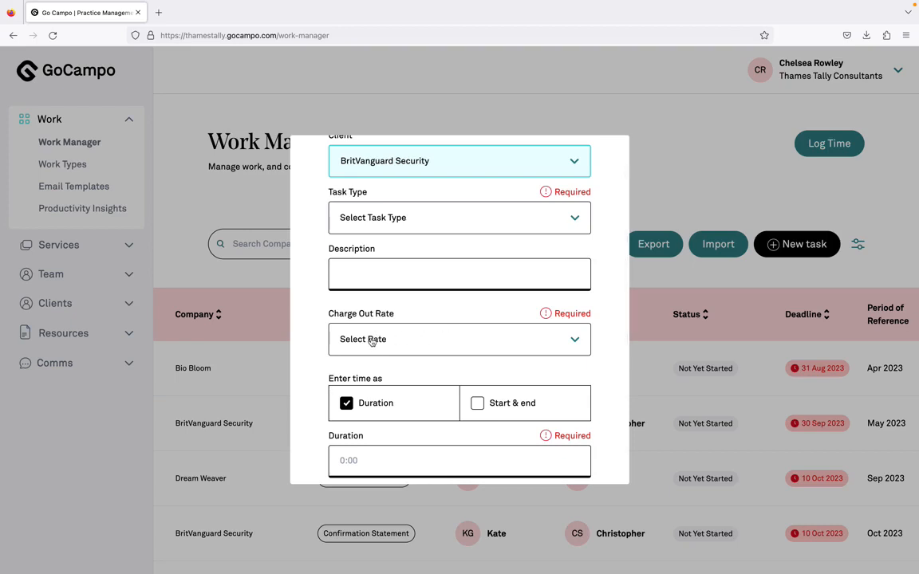
pyautogui.click(366, 215)
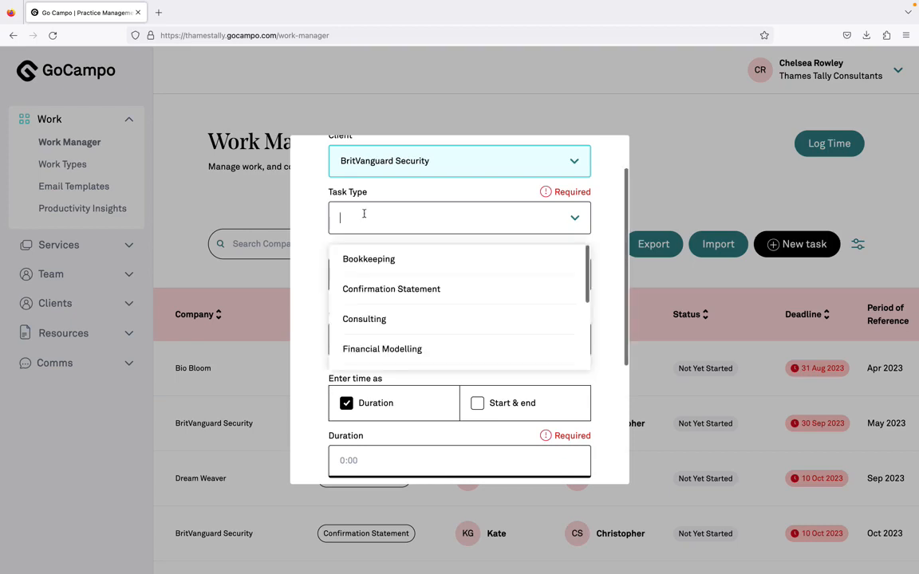
pyautogui.click(380, 263)
# Set the period of reference to Nov 2023 and enter the description "Bookkeeping for Nov 23"
pyautogui.click(378, 272)
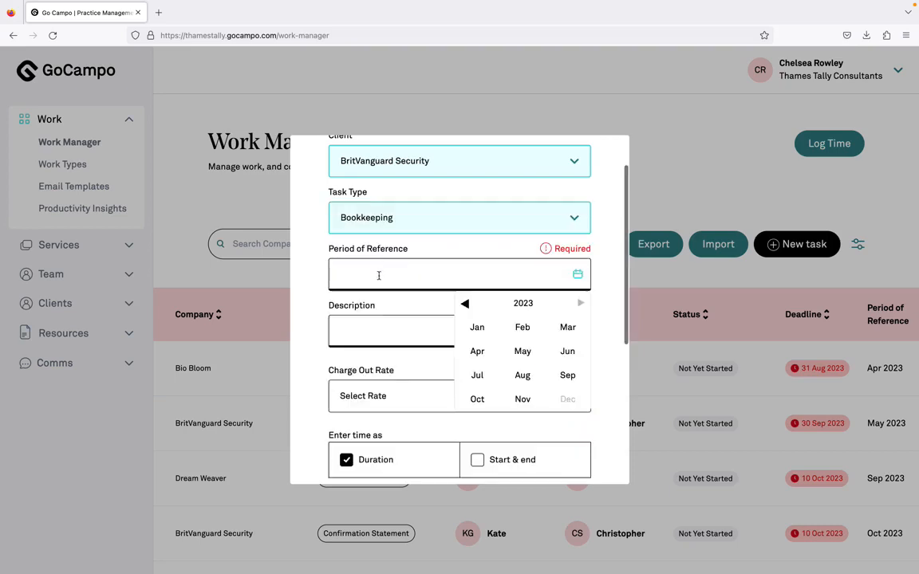
pyautogui.scroll(2, 514, 265)
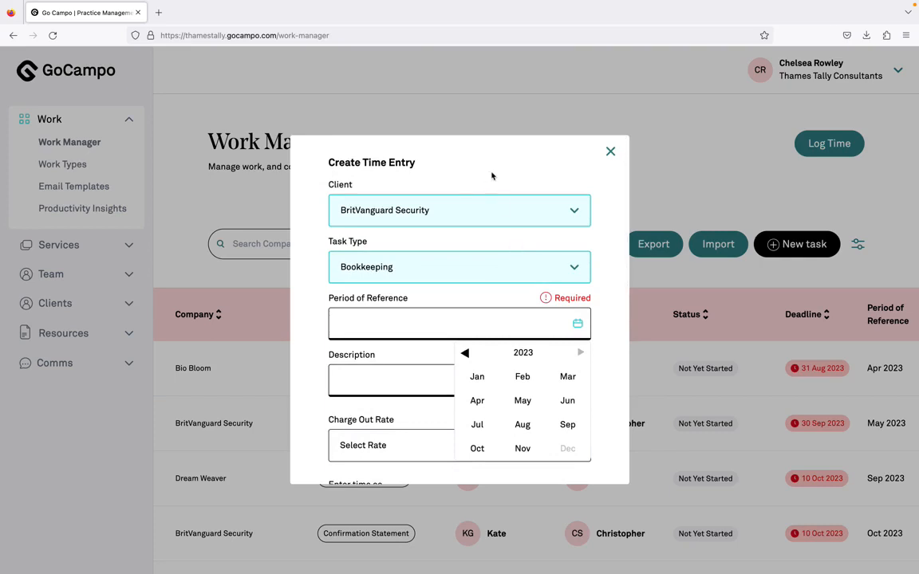
pyautogui.click(534, 449)
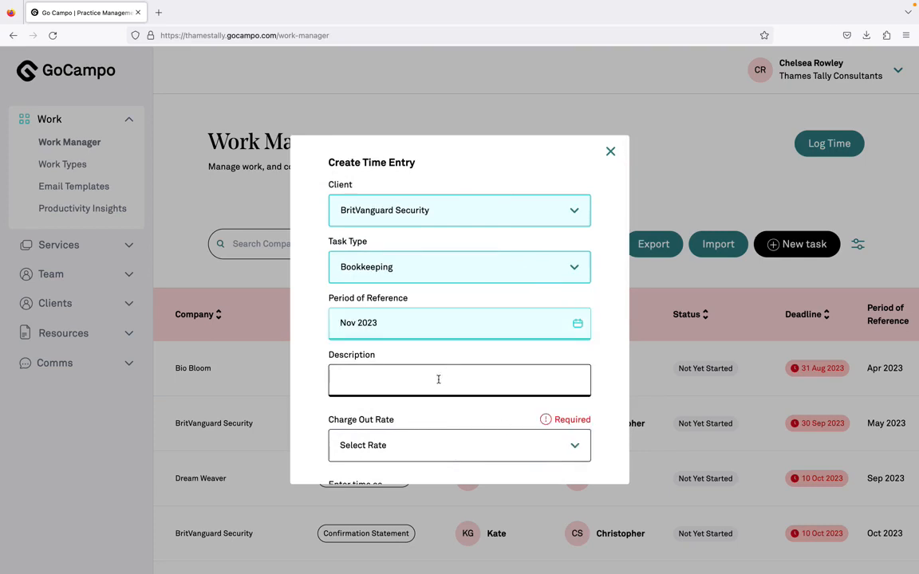
pyautogui.write('Bookkeeping for Nov 23')
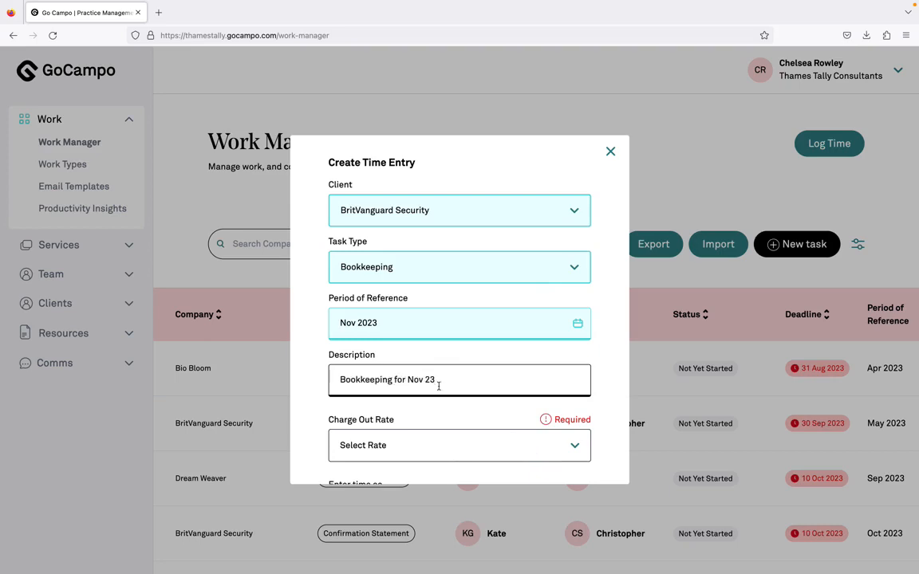
# Review the charge out rates for the time entry and choose Non-billable
pyautogui.scroll(-1, 305, 401)
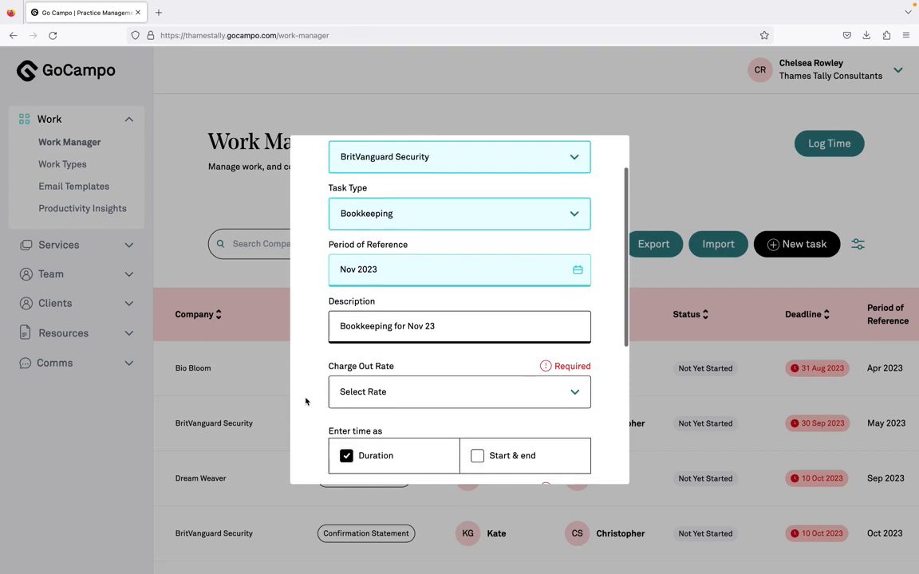
pyautogui.click(498, 388)
pyautogui.scroll(-2, 498, 388)
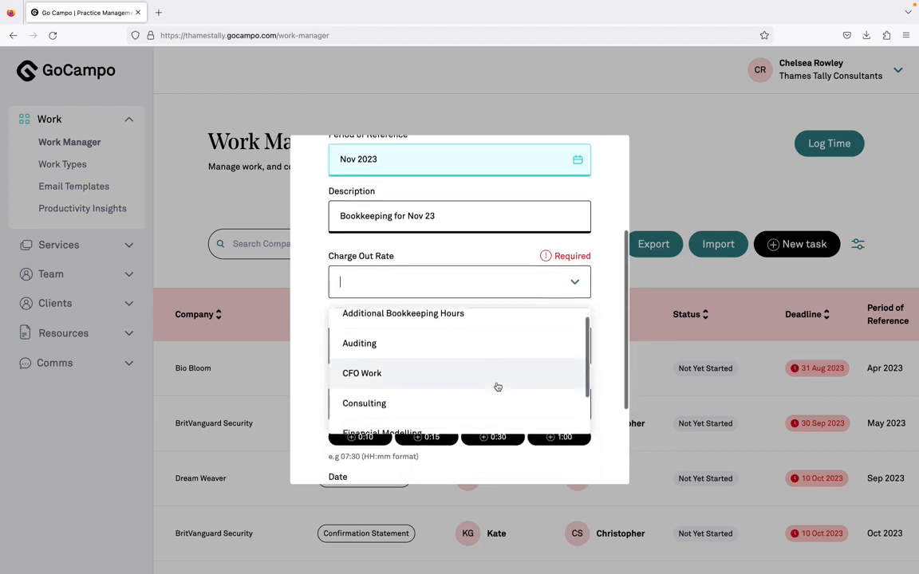
pyautogui.scroll(-3, 498, 388)
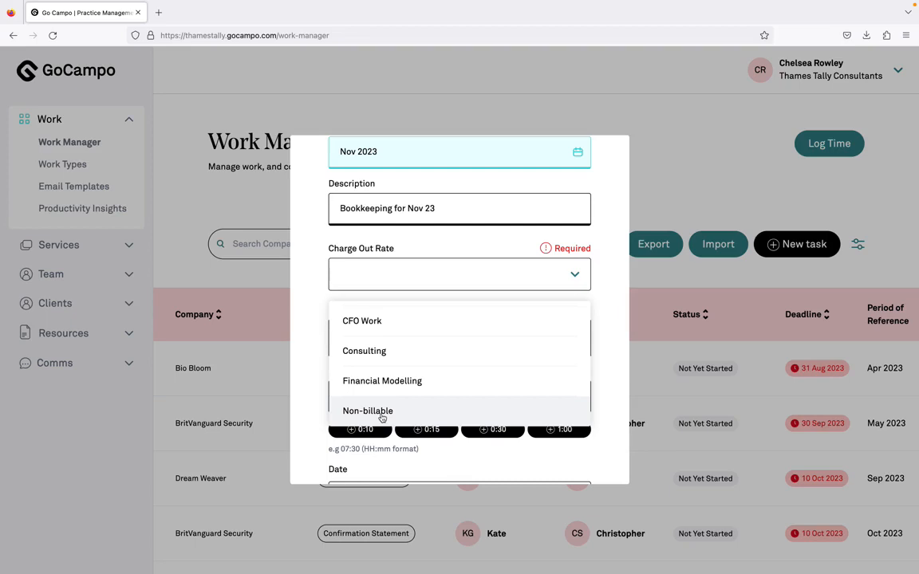
pyautogui.scroll(-1, 385, 375)
pyautogui.scroll(1, 385, 375)
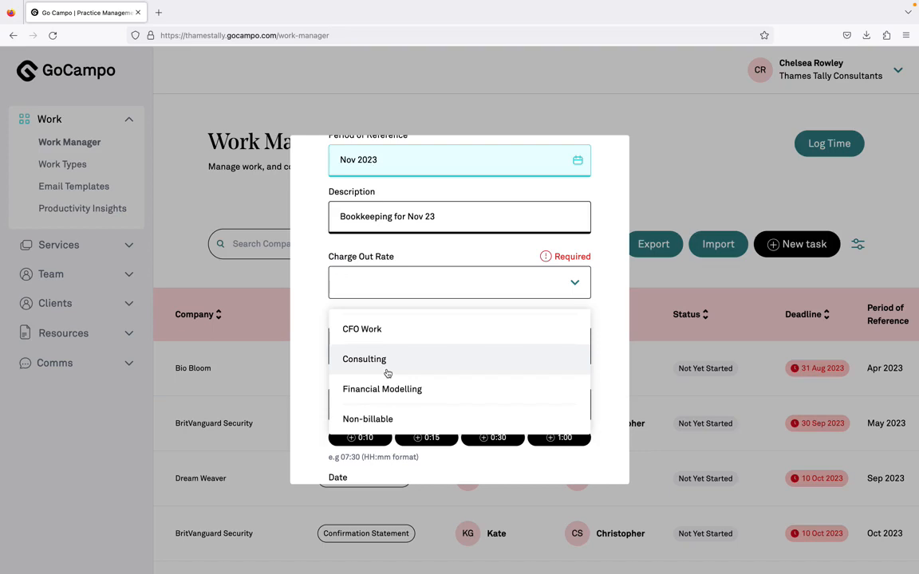
pyautogui.click(399, 421)
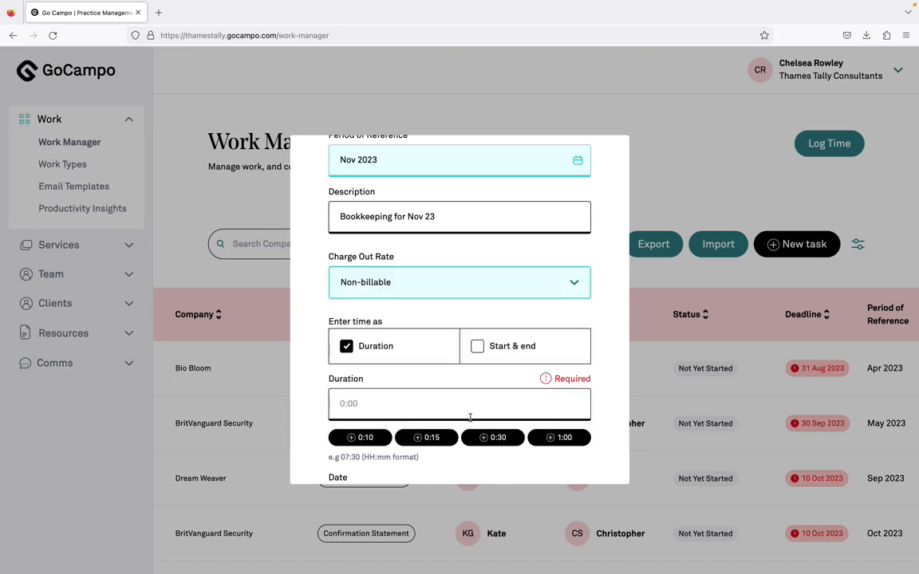
# Build a 01:30 duration from the 1:00 and 0:30 preset increments and clear it again
pyautogui.click(436, 406)
pyautogui.scroll(-1, 471, 459)
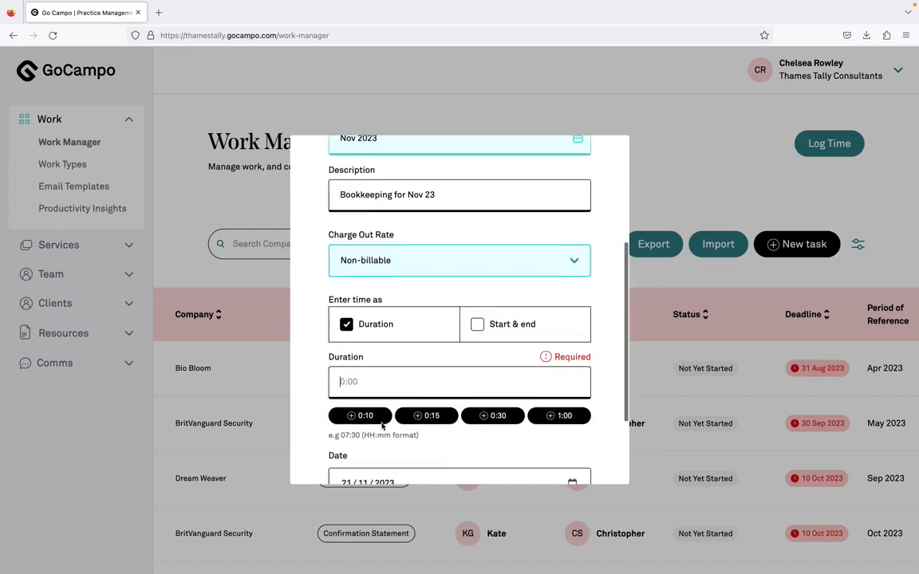
pyautogui.click(558, 405)
pyautogui.click(492, 405)
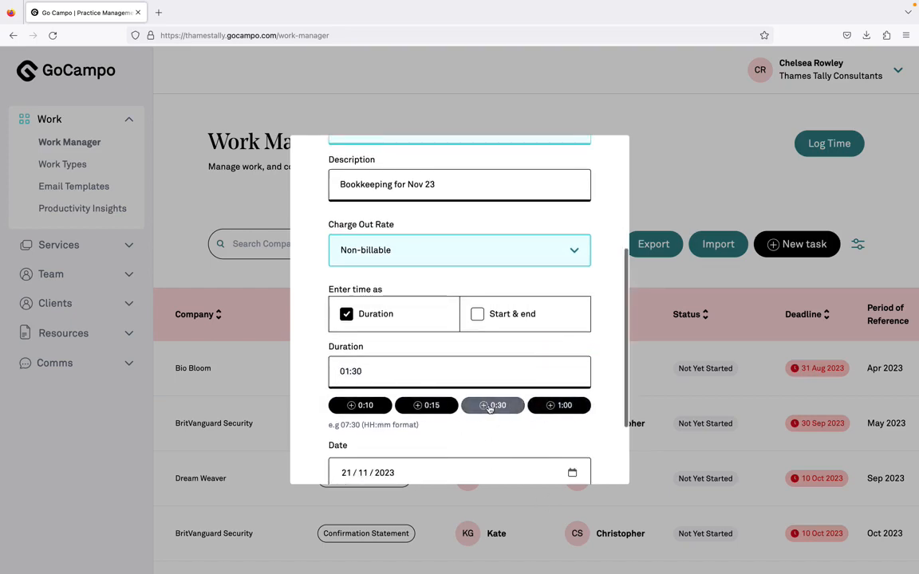
pyautogui.tripleClick(428, 370)
pyautogui.press('BackSpace')
# Switch the time entry to start and end times, running from 8am to 10am
pyautogui.click(503, 313)
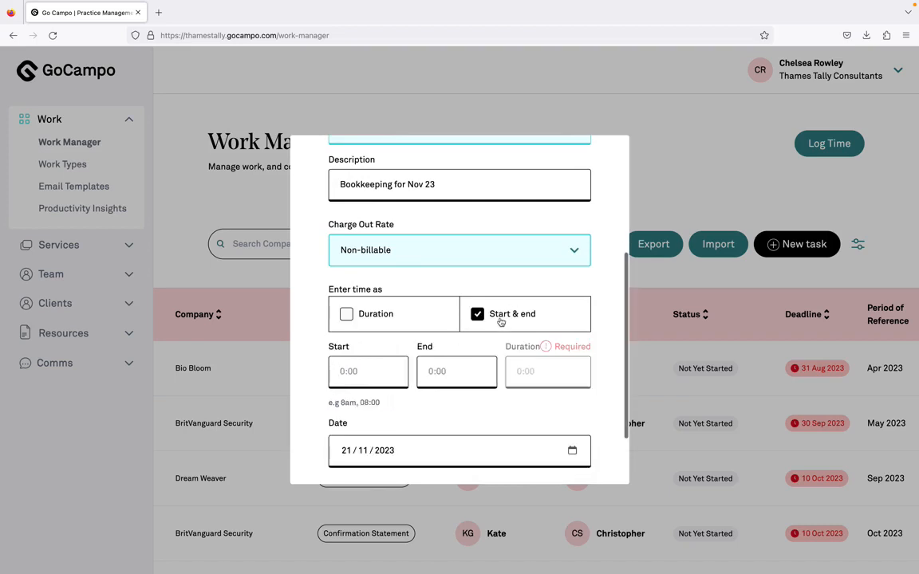
pyautogui.write('8am')
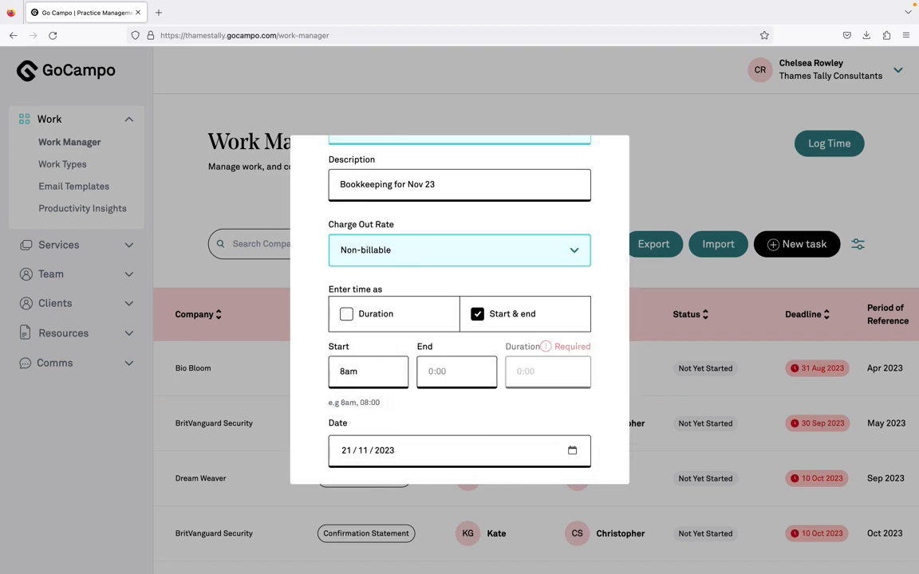
pyautogui.click(426, 380)
pyautogui.write('10am')
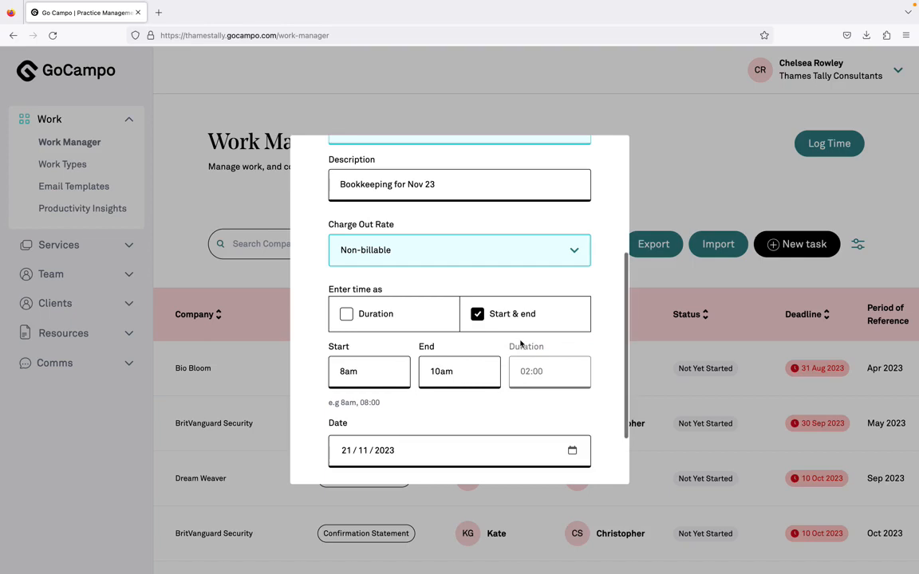
# Return the time entry to duration mode and replace the duration with 1:30
pyautogui.click(355, 313)
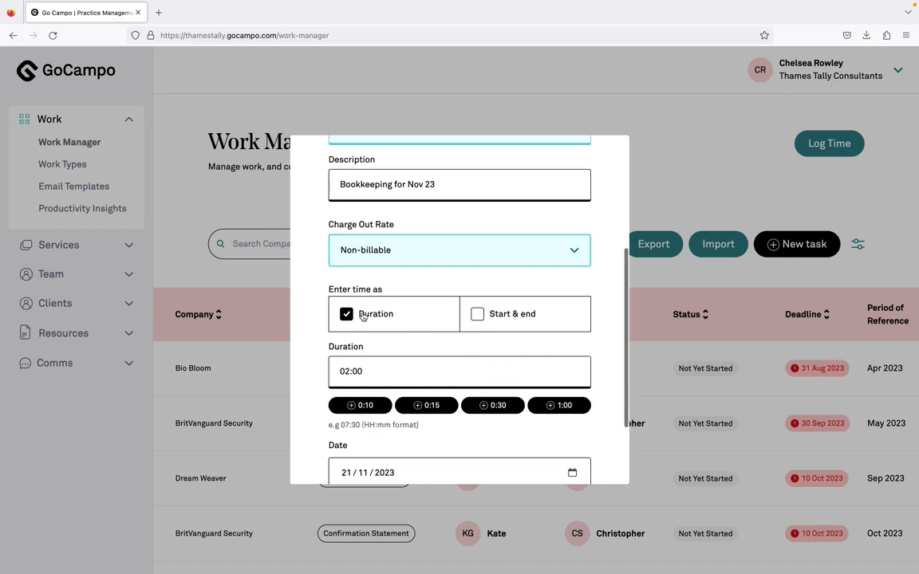
pyautogui.tripleClick(371, 372)
pyautogui.press('BackSpace')
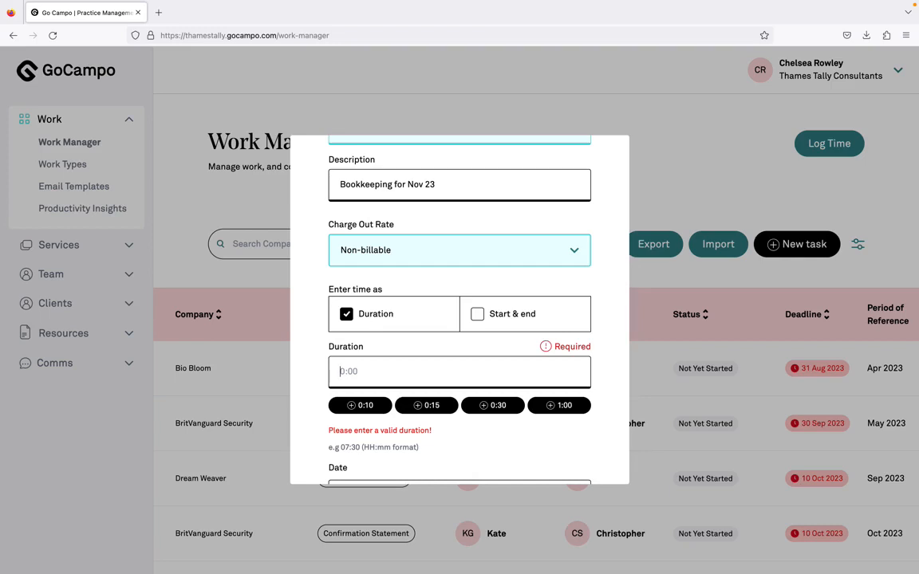
pyautogui.write('1:30')
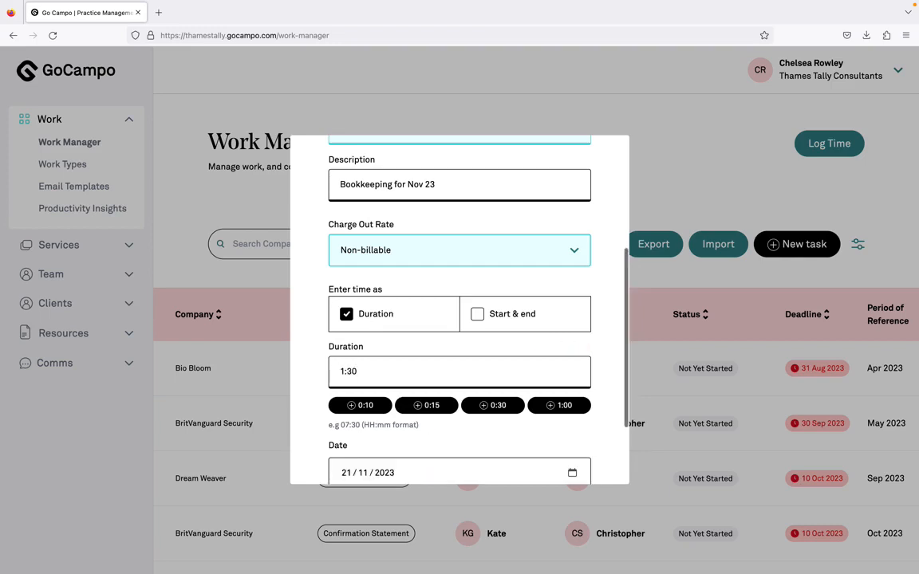
pyautogui.scroll(-3, 562, 383)
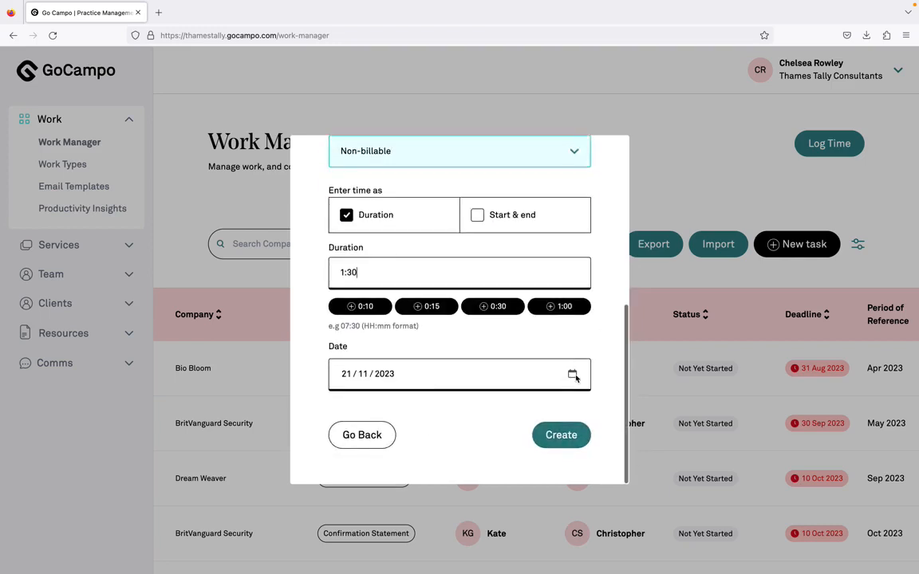
# Date the BritVanguard Security time entry 20/11/2023, check its details and create it
pyautogui.click(574, 377)
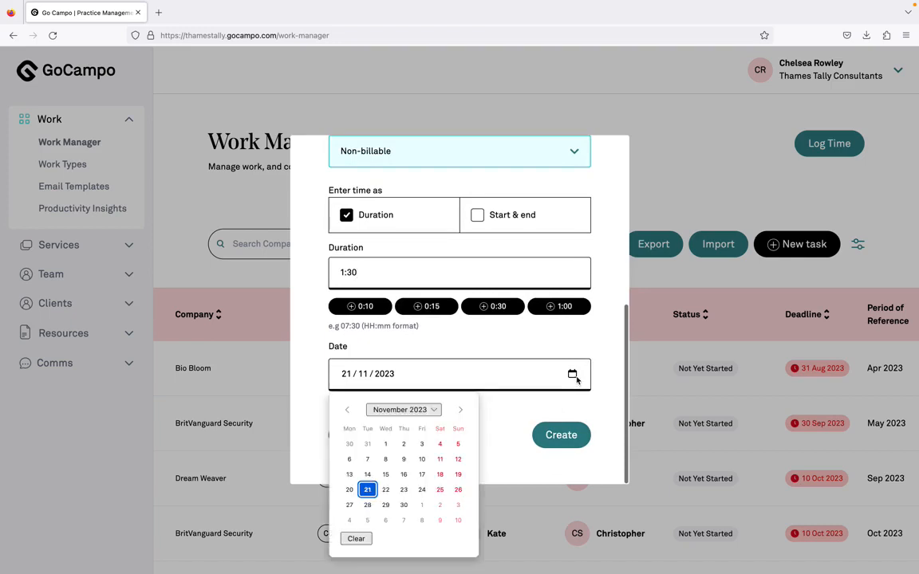
pyautogui.click(349, 490)
pyautogui.scroll(8, 424, 376)
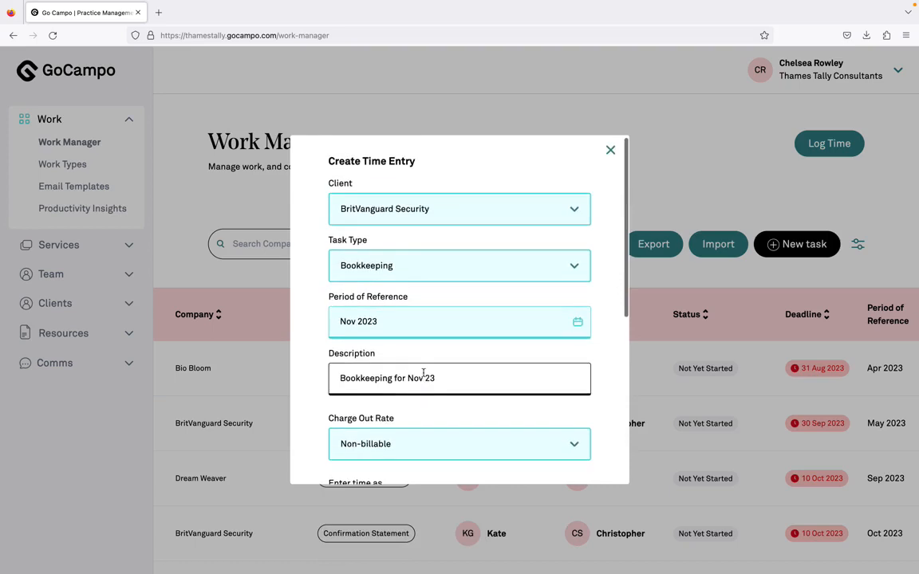
pyautogui.scroll(-7, 404, 154)
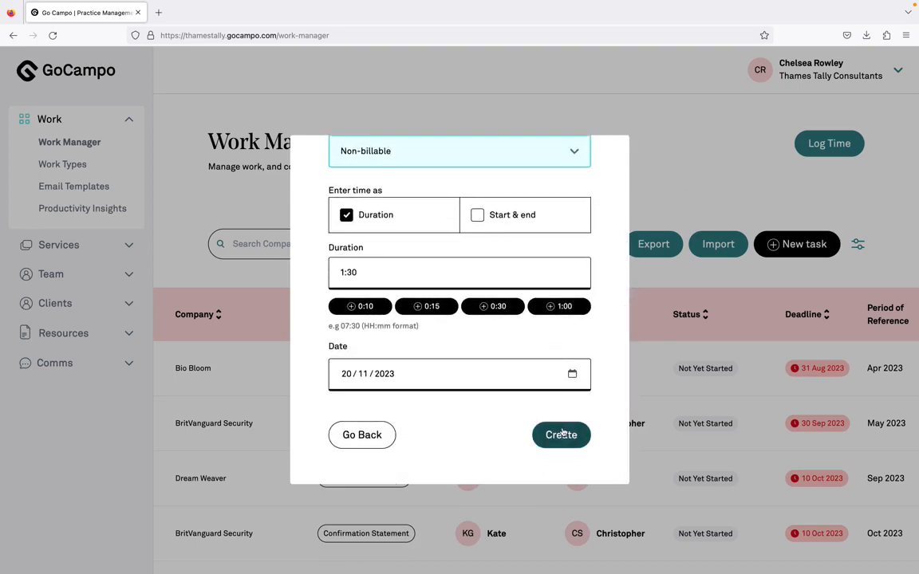
pyautogui.click(561, 434)
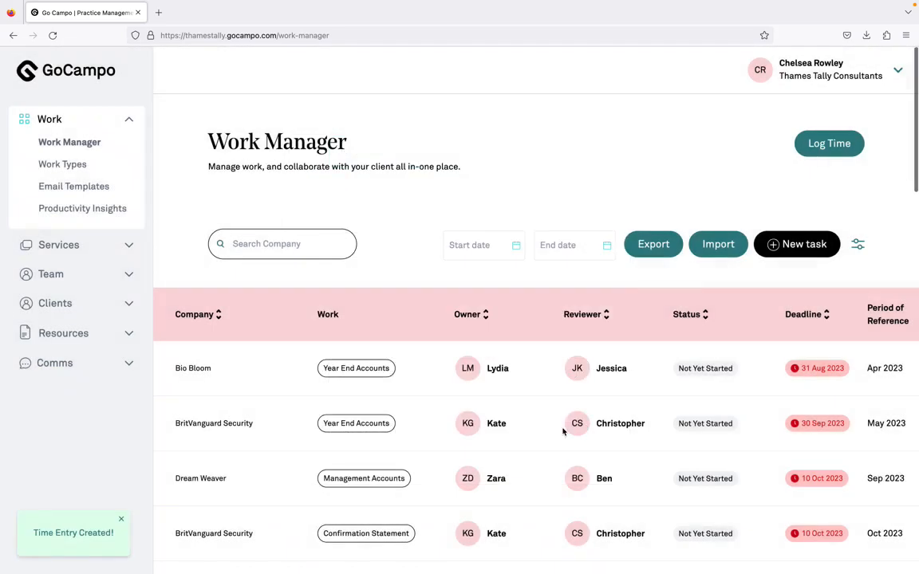
# Start a new time entry without a client, using the Office Management task type and the description "Reviewing emails"
pyautogui.click(826, 158)
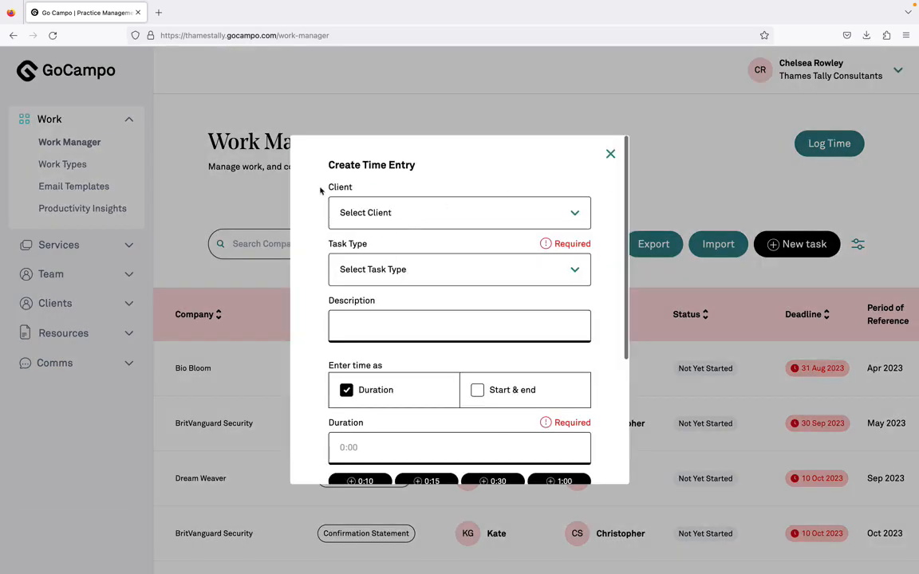
pyautogui.click(472, 263)
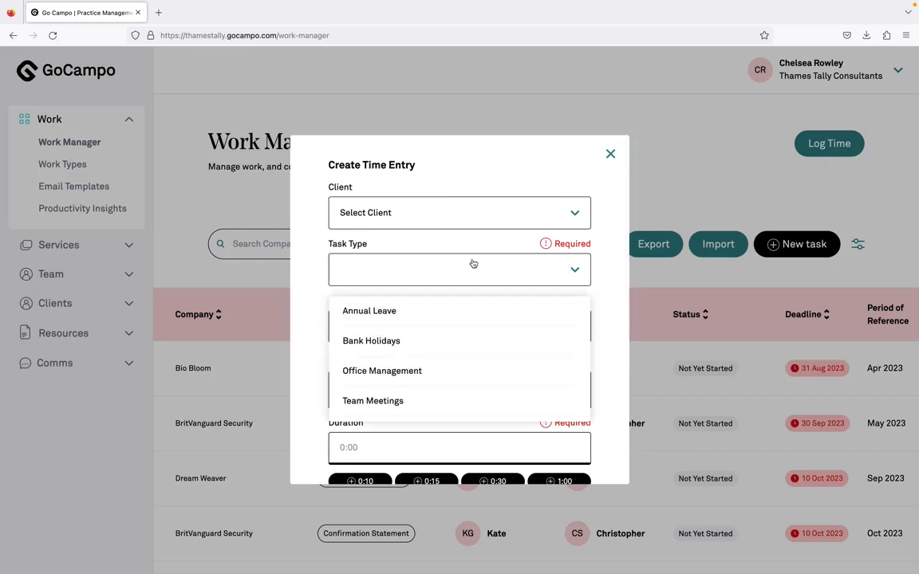
pyautogui.click(415, 375)
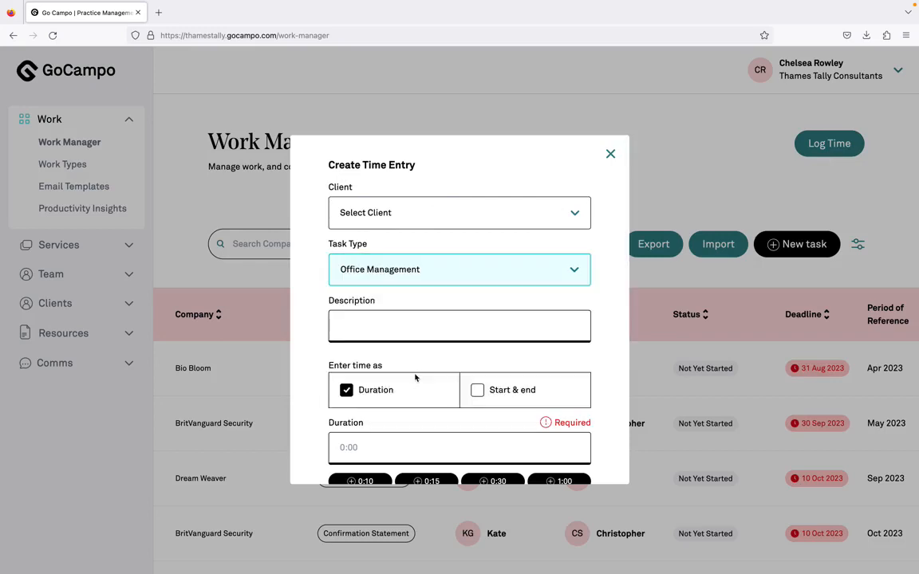
pyautogui.click(399, 325)
pyautogui.write('Reviewing email;')
# Give the Office Management entry a preset duration of 0:15 and create it
pyautogui.scroll(-2, 351, 384)
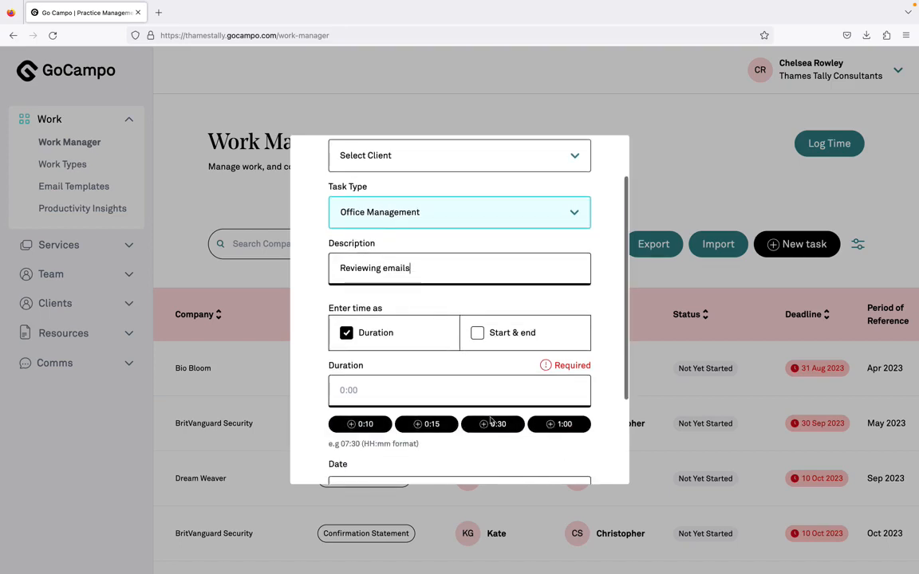
pyautogui.click(436, 429)
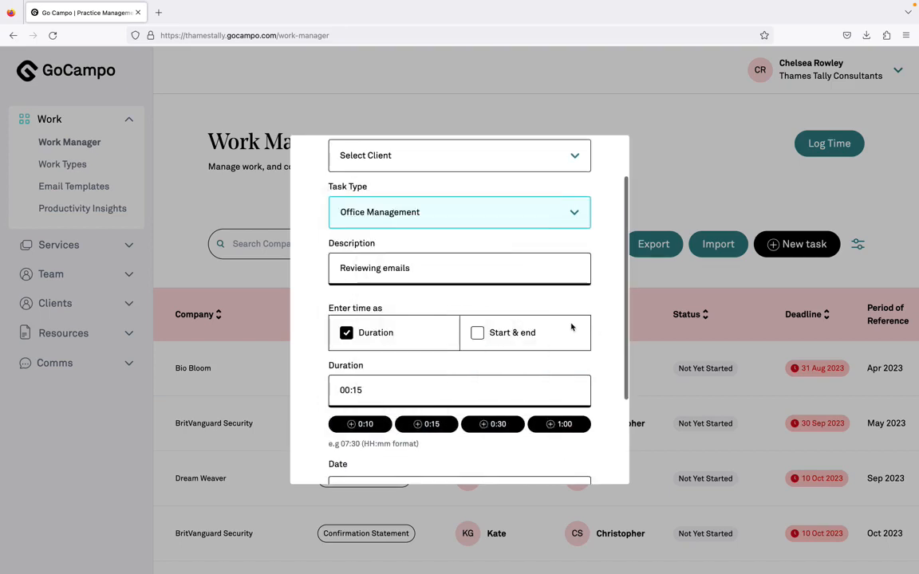
pyautogui.scroll(-3, 570, 326)
pyautogui.scroll(-1, 570, 325)
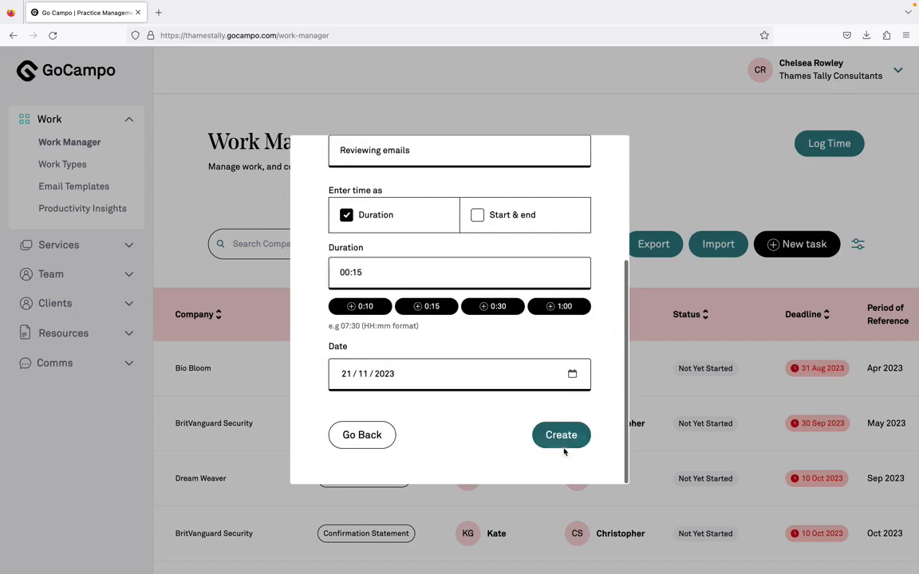
pyautogui.click(562, 441)
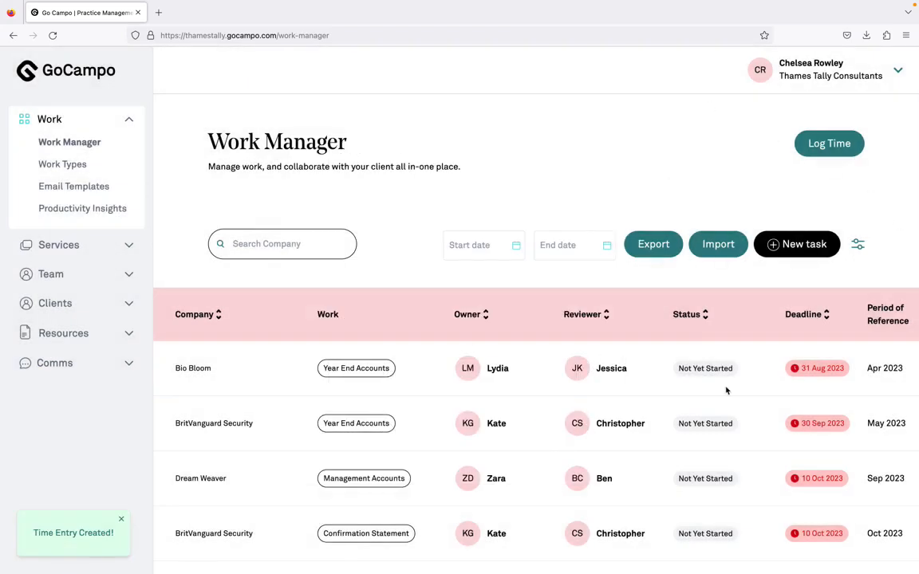
# Open Bio Bloom's Year End Accounts task for April 2023 and start a time entry from it at the Consulting charge out rate
pyautogui.scroll(-2, 727, 389)
pyautogui.hscroll(3, 727, 390)
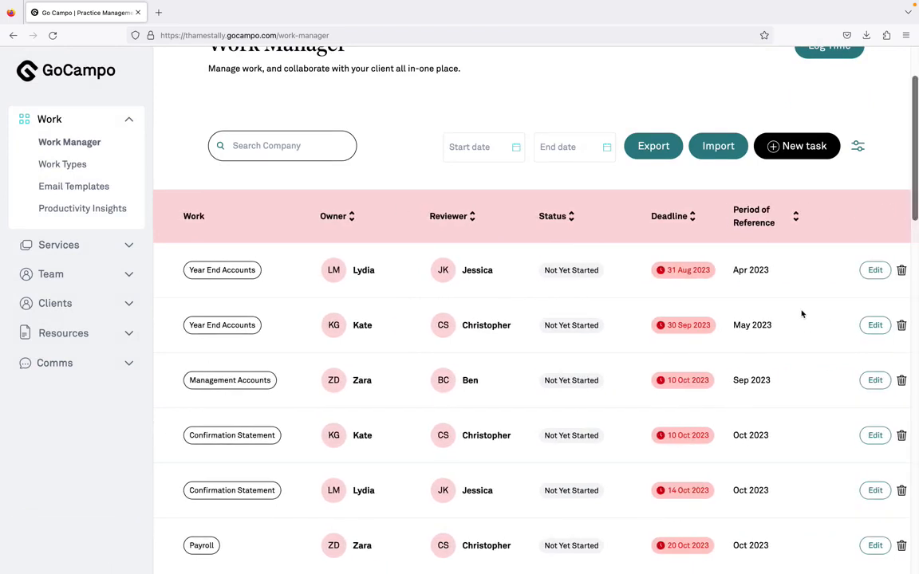
pyautogui.click(873, 271)
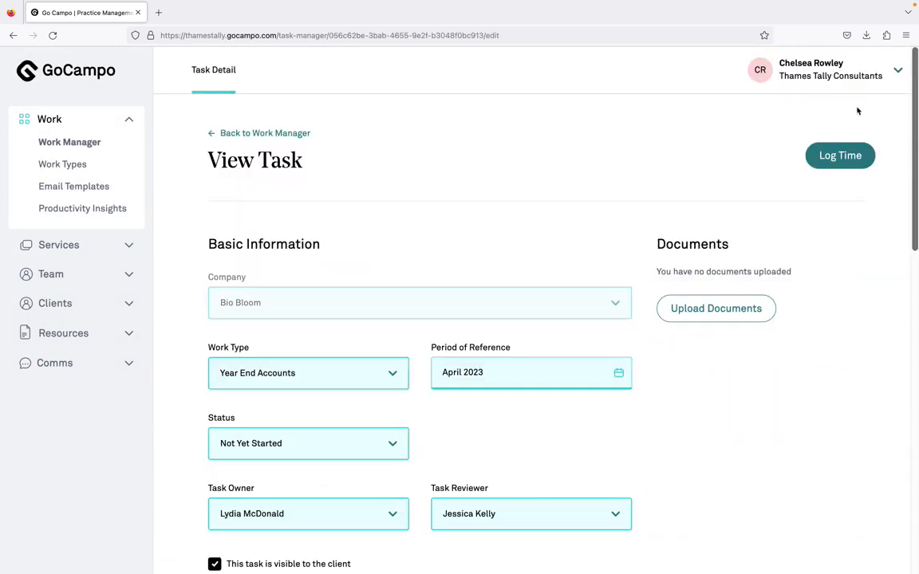
pyautogui.click(833, 160)
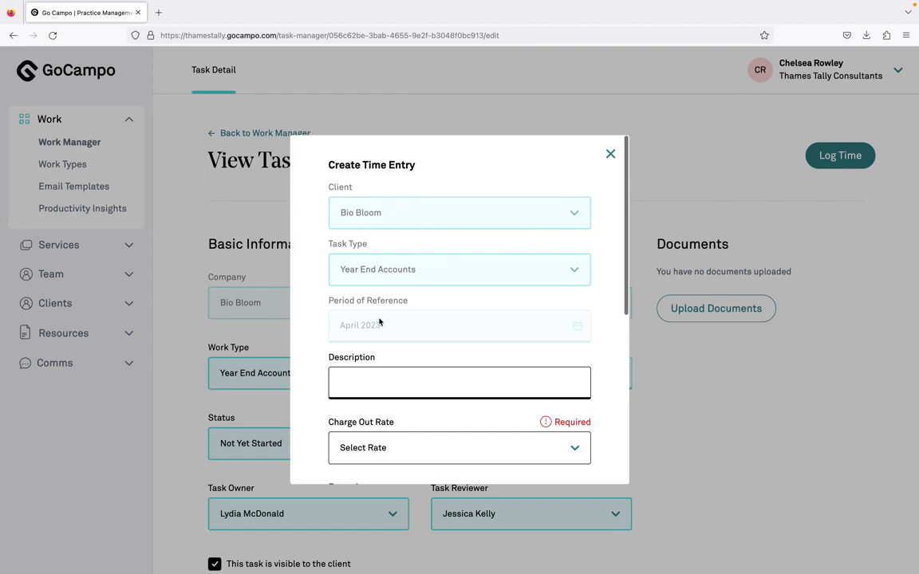
pyautogui.scroll(-2, 379, 323)
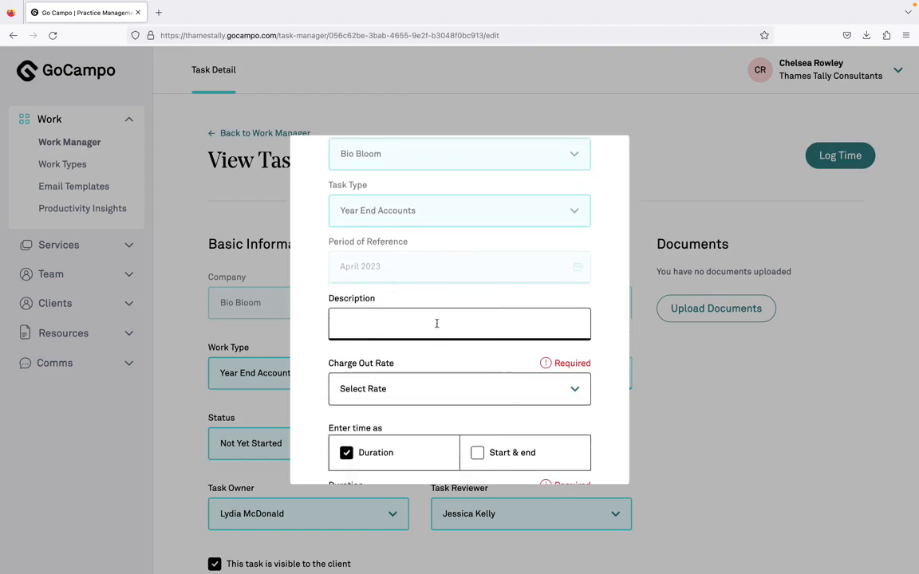
pyautogui.click(407, 391)
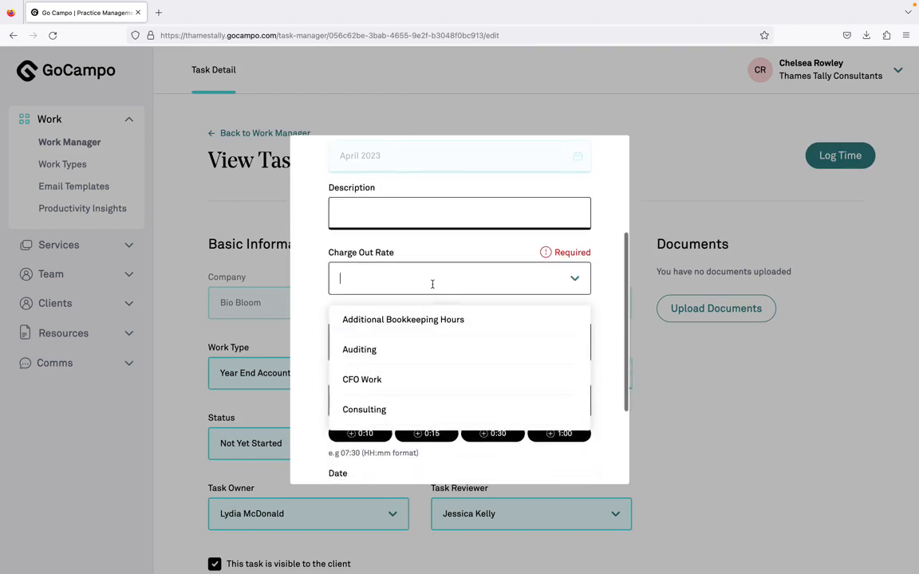
pyautogui.scroll(-1, 404, 396)
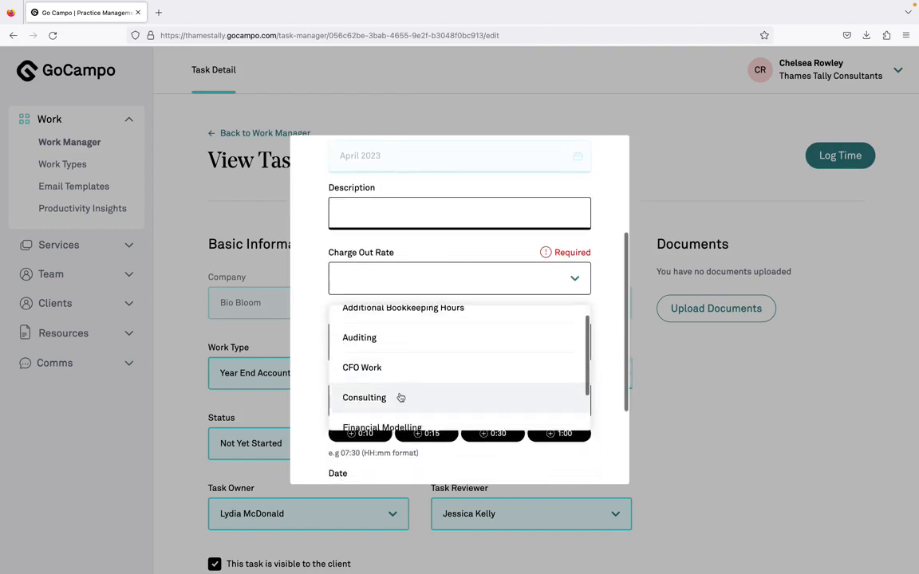
pyautogui.click(400, 396)
# Build a 1:30 duration from the 1:00 and 0:30 preset increments and create the Bio Bloom time entry
pyautogui.click(558, 433)
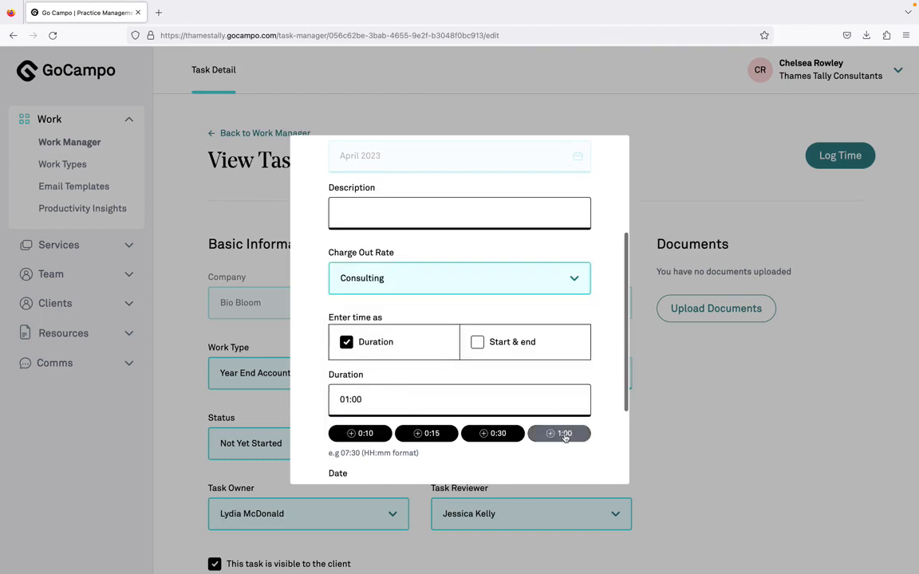
pyautogui.click(492, 433)
pyautogui.scroll(-1, 480, 435)
pyautogui.scroll(-2, 480, 434)
pyautogui.click(556, 434)
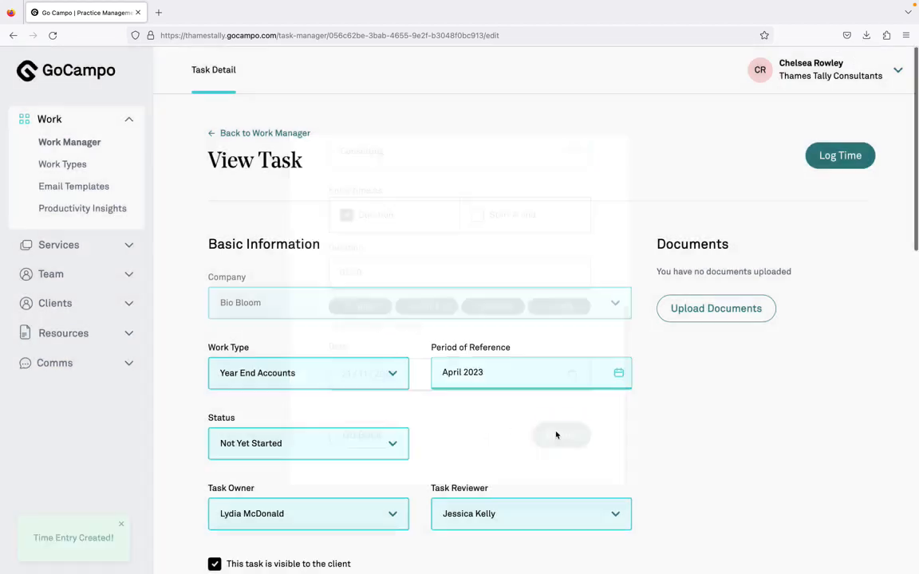
# Open the My Timesheet page for the current week
pyautogui.click(122, 246)
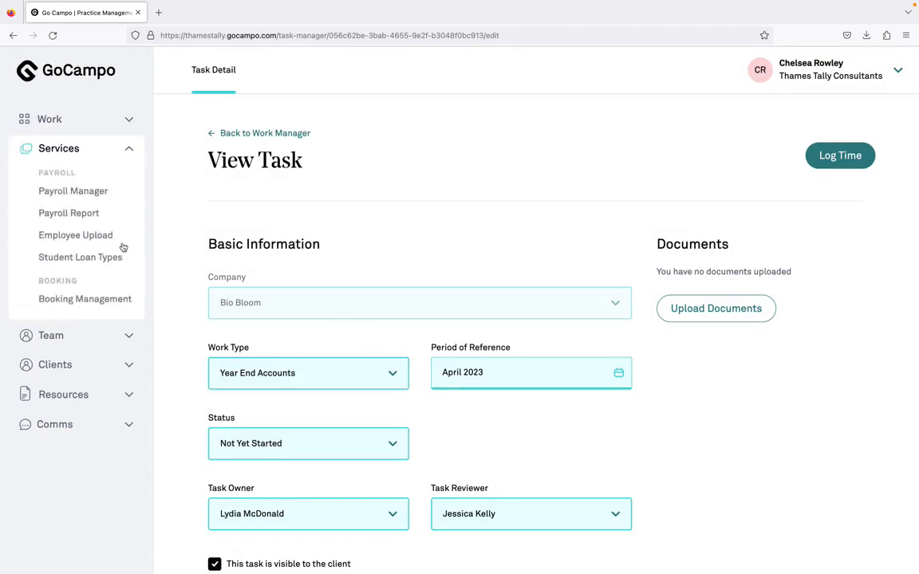
pyautogui.click(131, 338)
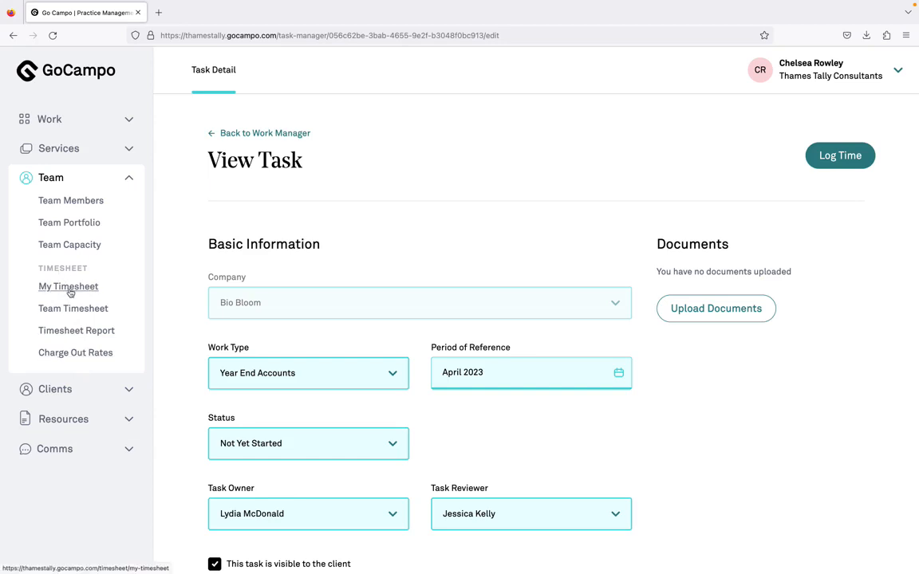
pyautogui.click(68, 287)
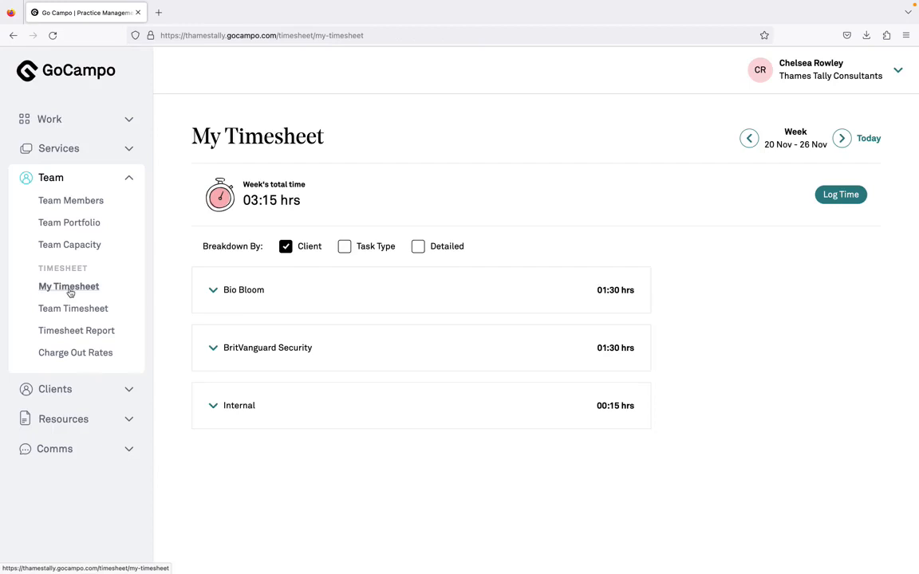
# Review the week's time by client, expanding Bio Bloom and BritVanguard Security in turn, and compare the Task Type and Detailed breakdowns
pyautogui.click(213, 291)
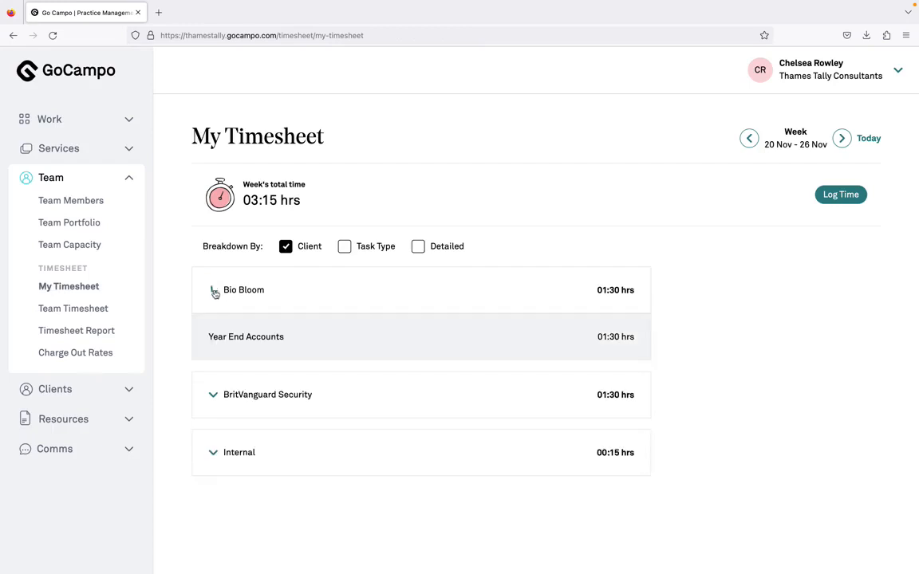
pyautogui.click(214, 292)
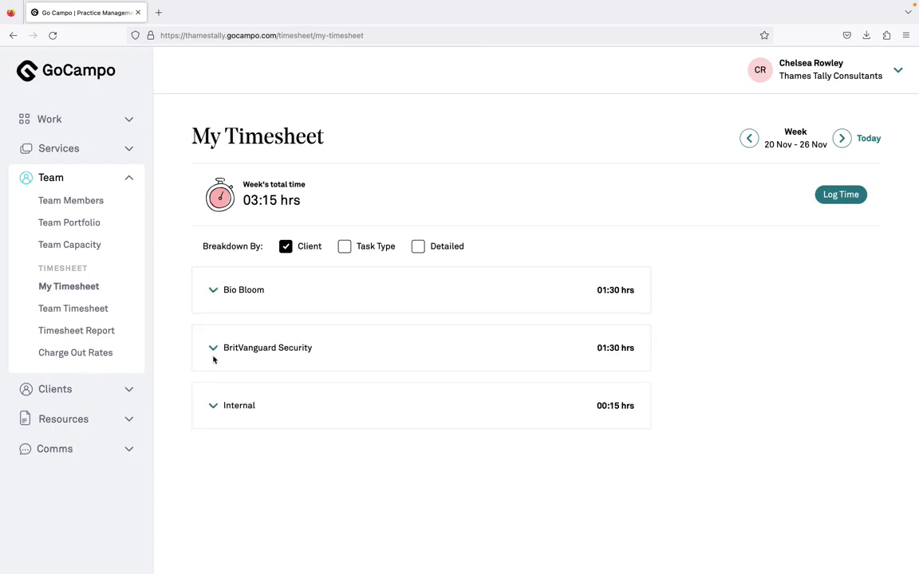
pyautogui.click(214, 348)
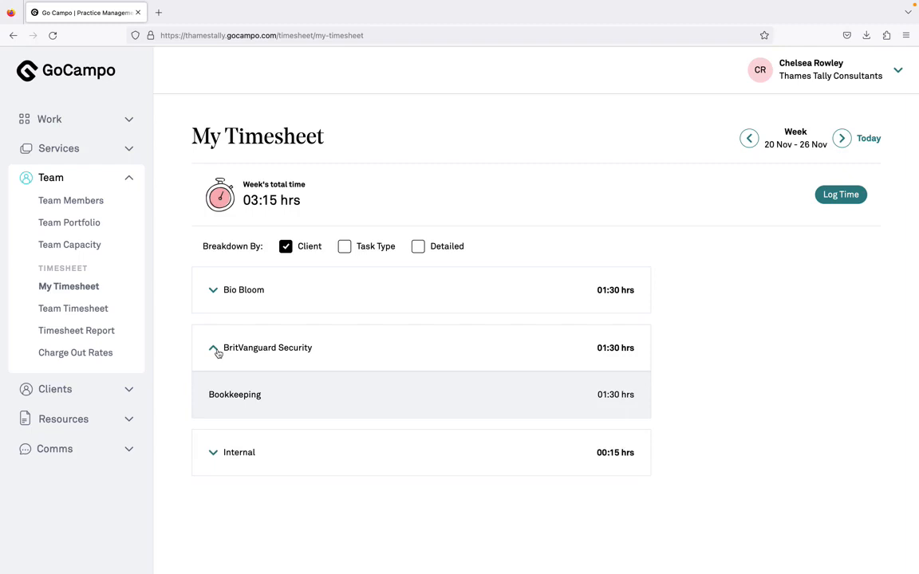
pyautogui.click(215, 350)
pyautogui.click(345, 248)
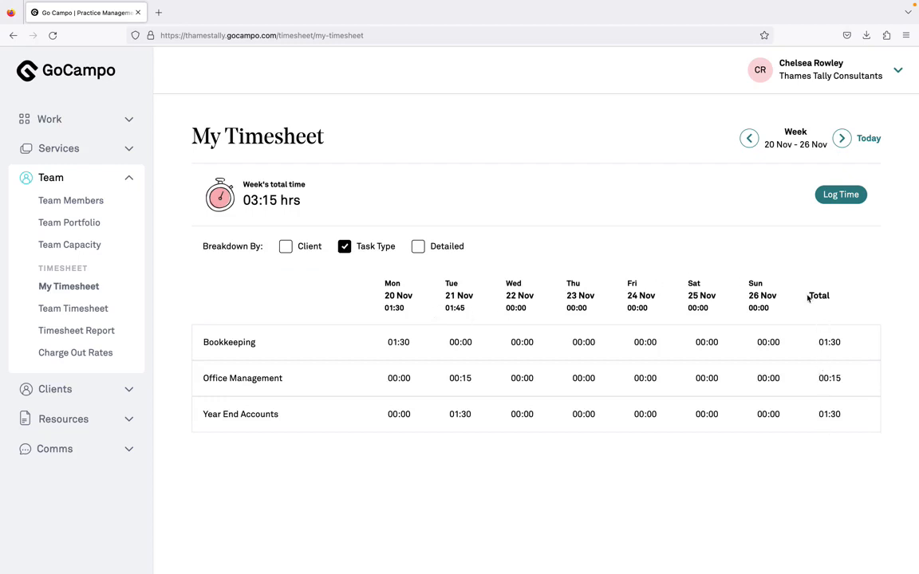
pyautogui.click(418, 248)
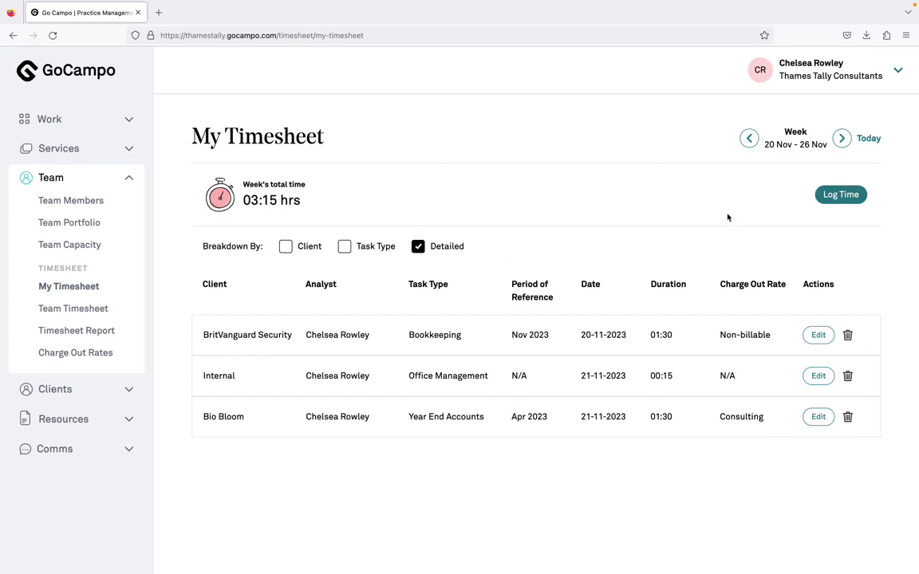
# Inspect the edit form and the delete confirmation for the BritVanguard Security bookkeeping entry, cancelling both
pyautogui.click(819, 336)
pyautogui.click(609, 155)
pyautogui.click(847, 335)
pyautogui.click(376, 343)
# Browse the timesheet back to the week of 06 Nov - 12 Nov and return to the current week
pyautogui.tripleClick(782, 134)
pyautogui.click(775, 172)
pyautogui.click(749, 139)
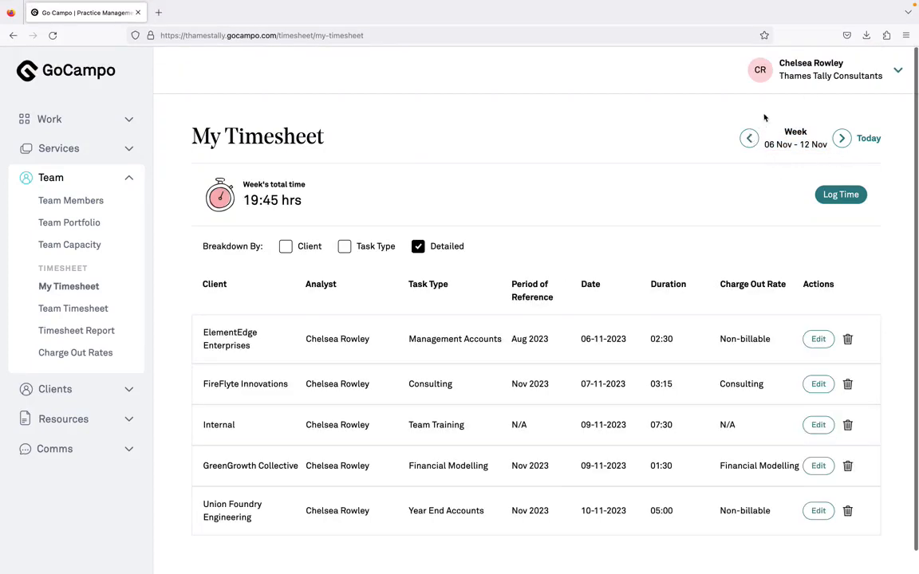
pyautogui.click(865, 139)
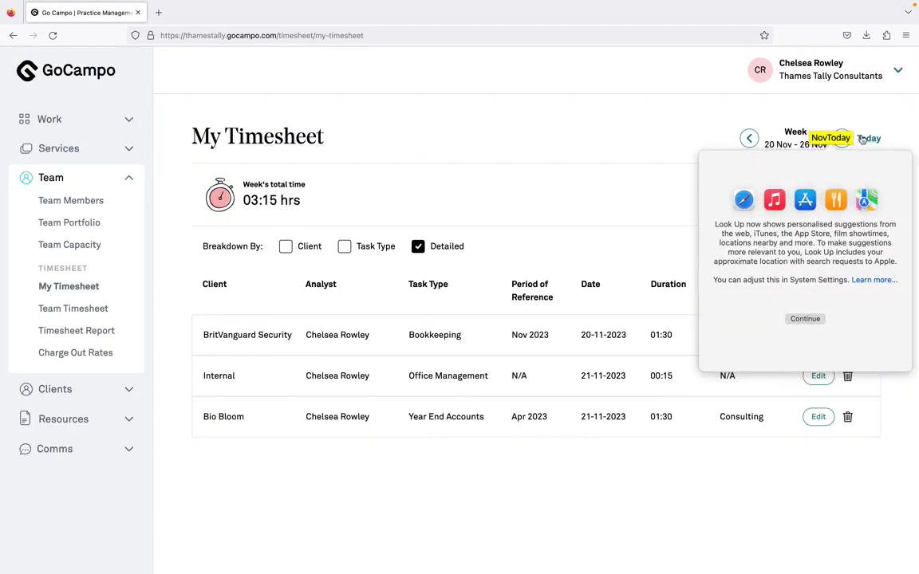